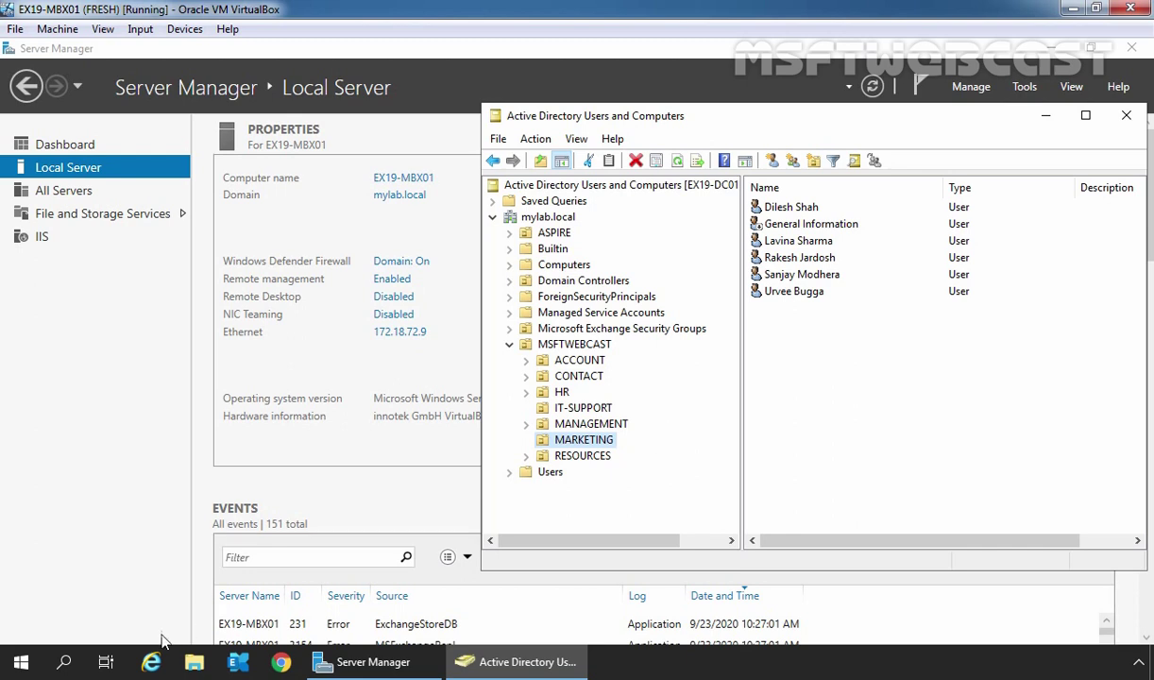
pyautogui.click(151, 665)
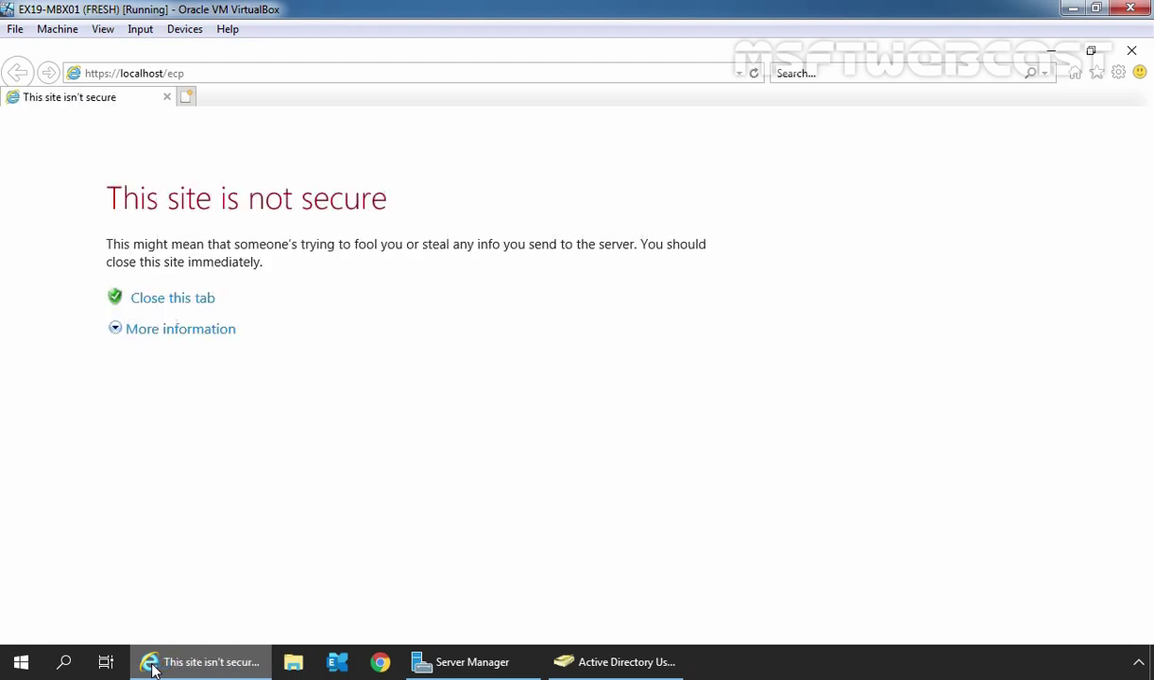
pyautogui.click(192, 330)
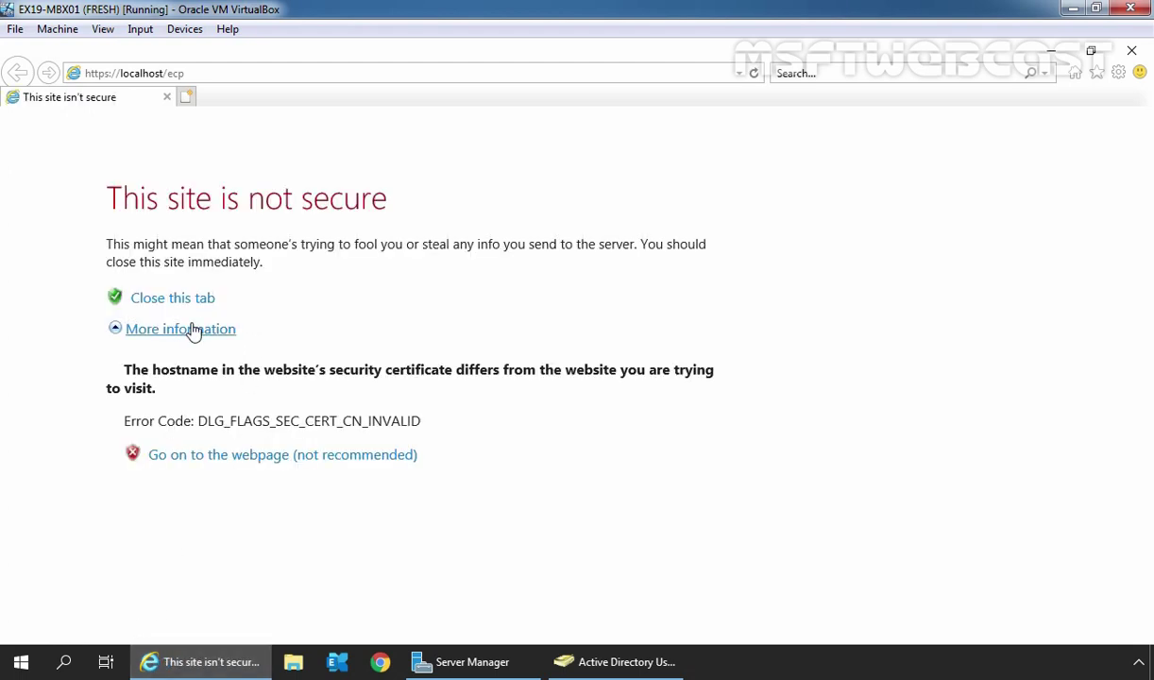
pyautogui.click(206, 457)
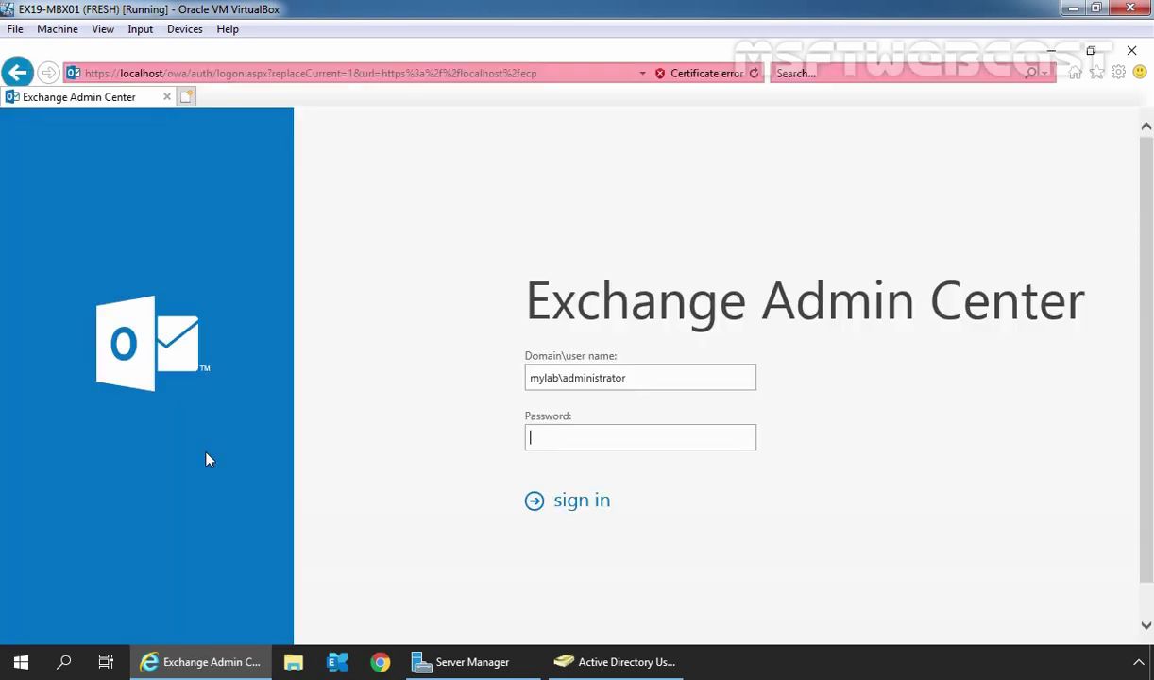
pyautogui.hotkey('ctrl', 'v')
pyautogui.click(580, 506)
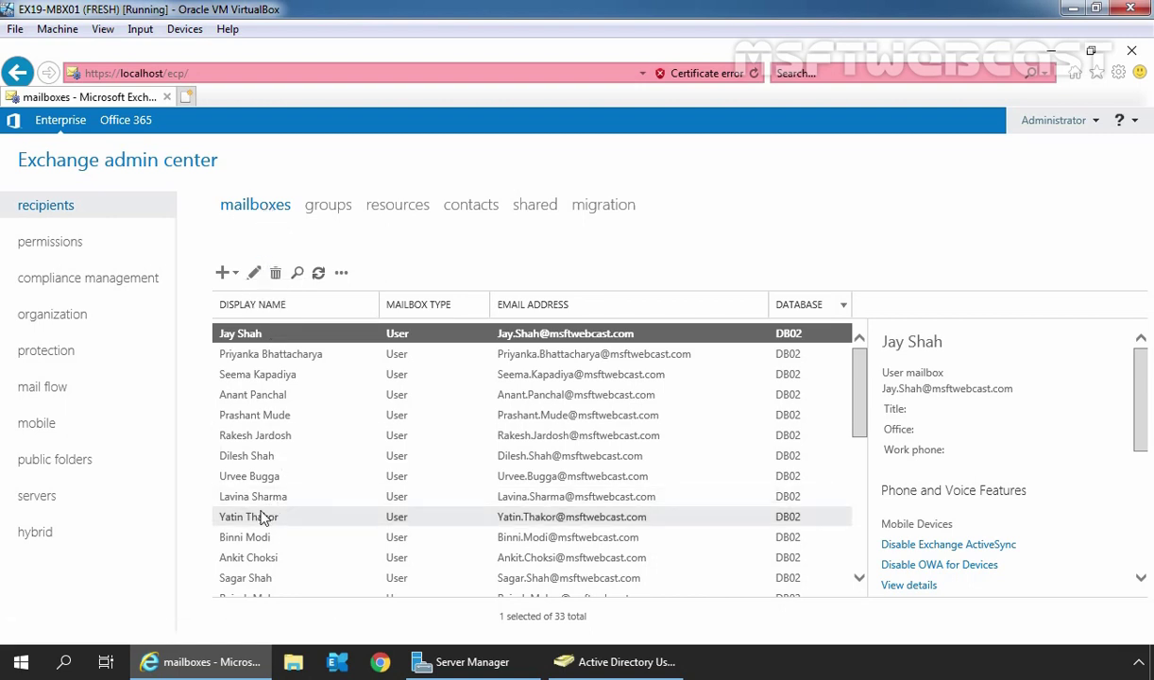
# Step: Open the shared mailbox's settings full-screen on mailbox delegation, scrolled to the Full Access list
pyautogui.click(224, 501)
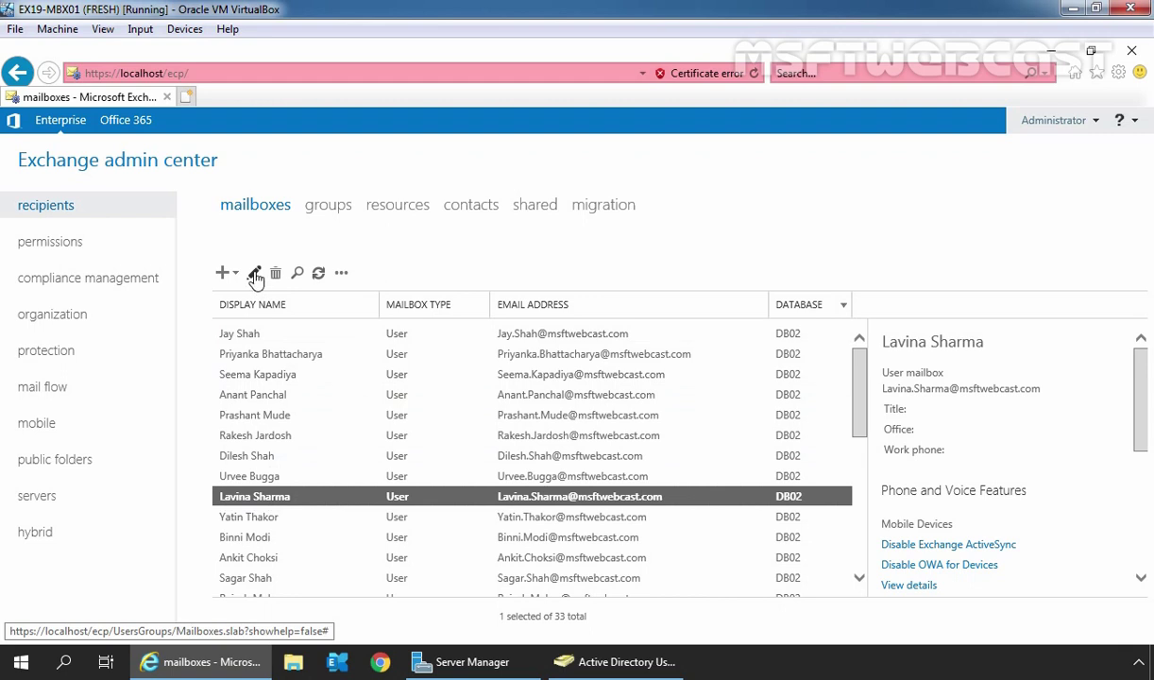
pyautogui.click(255, 274)
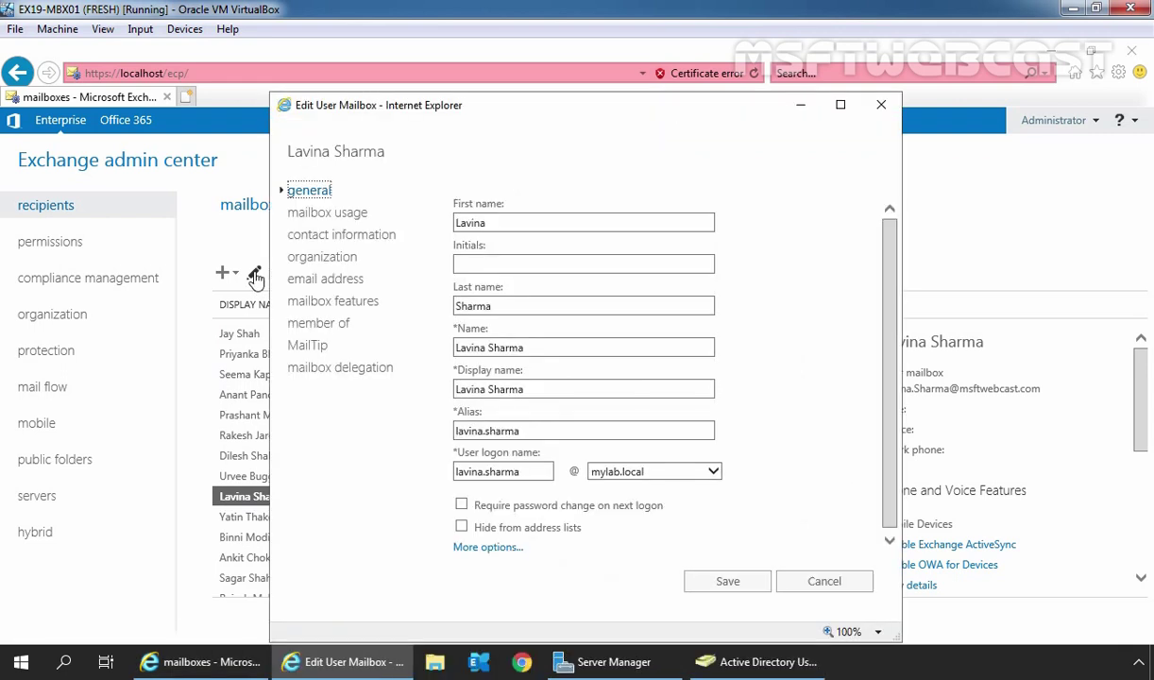
pyautogui.click(841, 105)
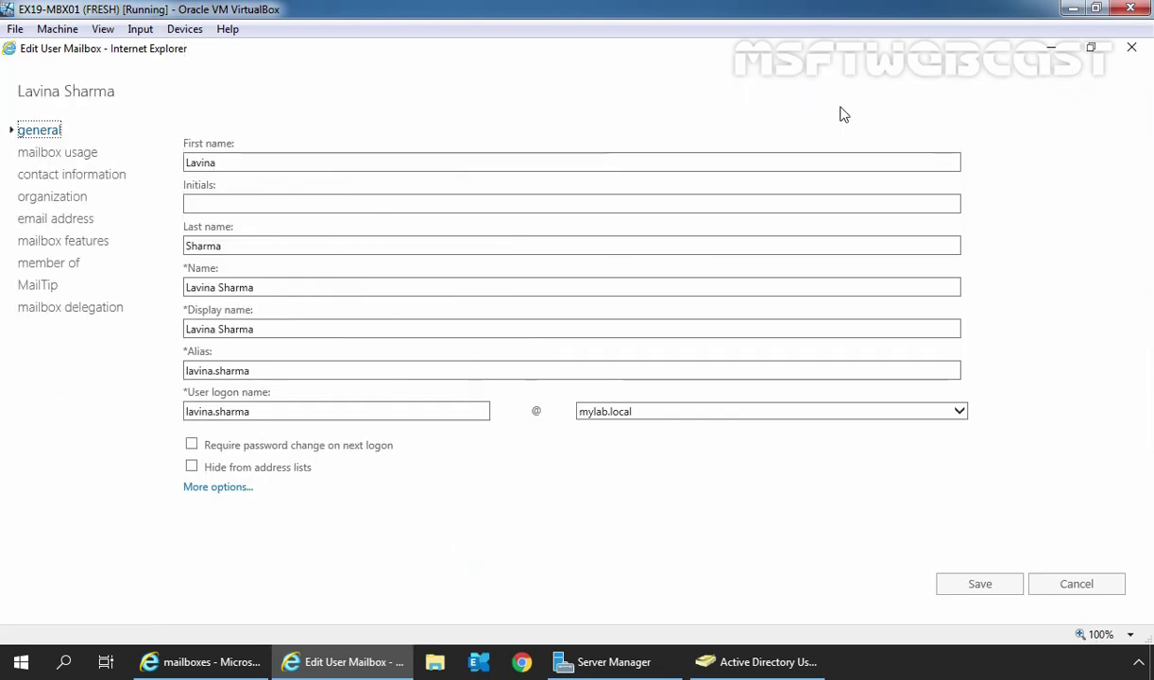
pyautogui.click(57, 312)
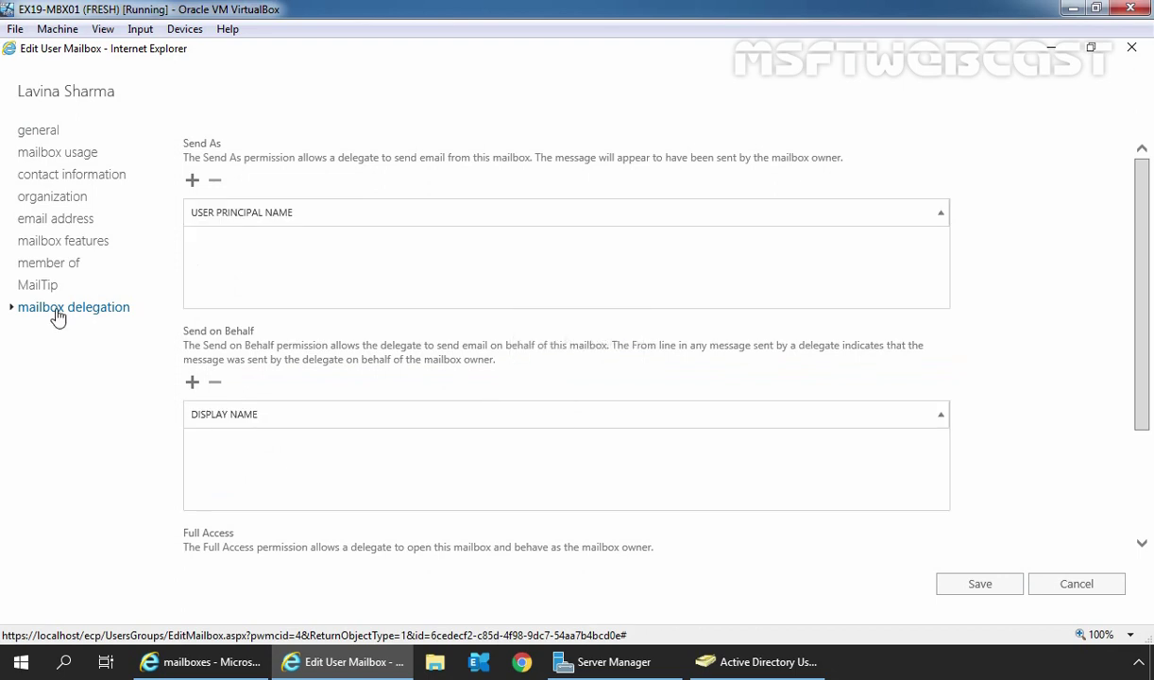
pyautogui.scroll(-3, 1141, 335)
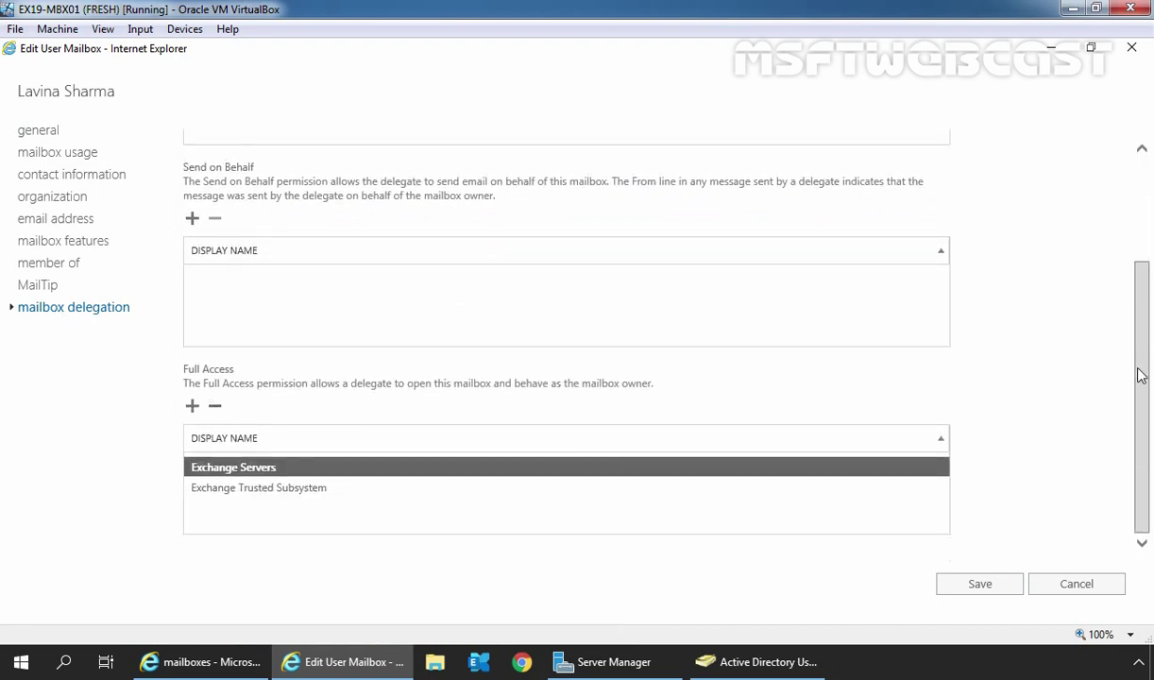
# Step: Add the colleague to Full Access alongside Exchange Servers and Exchange Trusted Subsystem
pyautogui.click(193, 407)
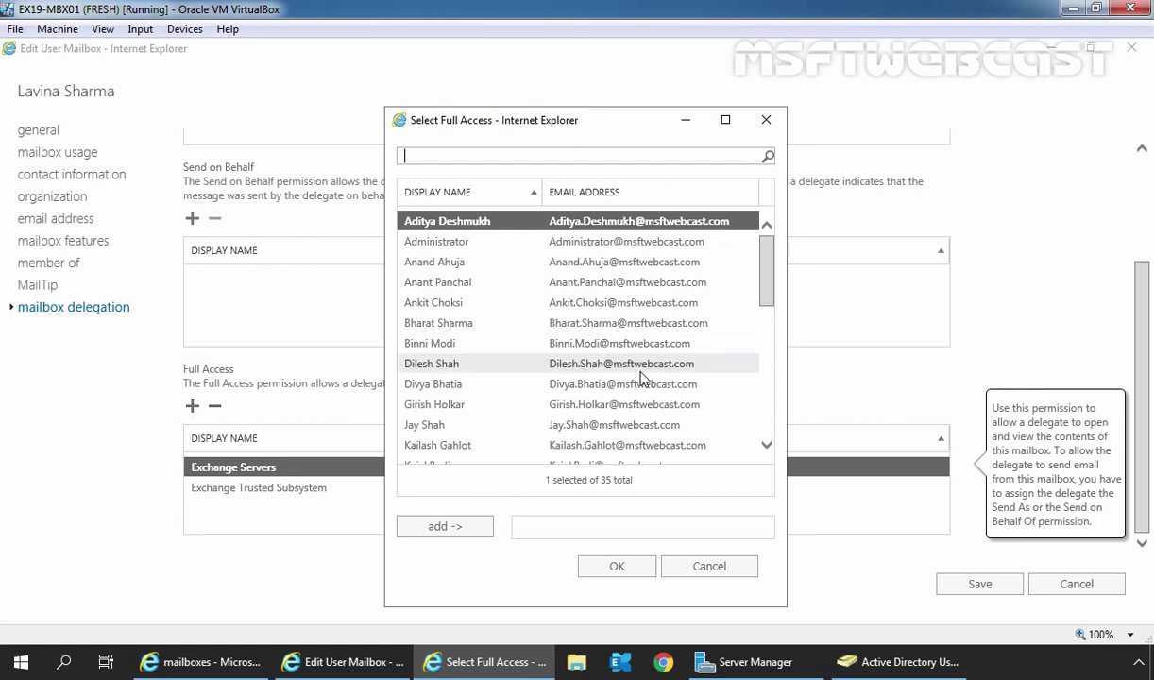
pyautogui.click(416, 364)
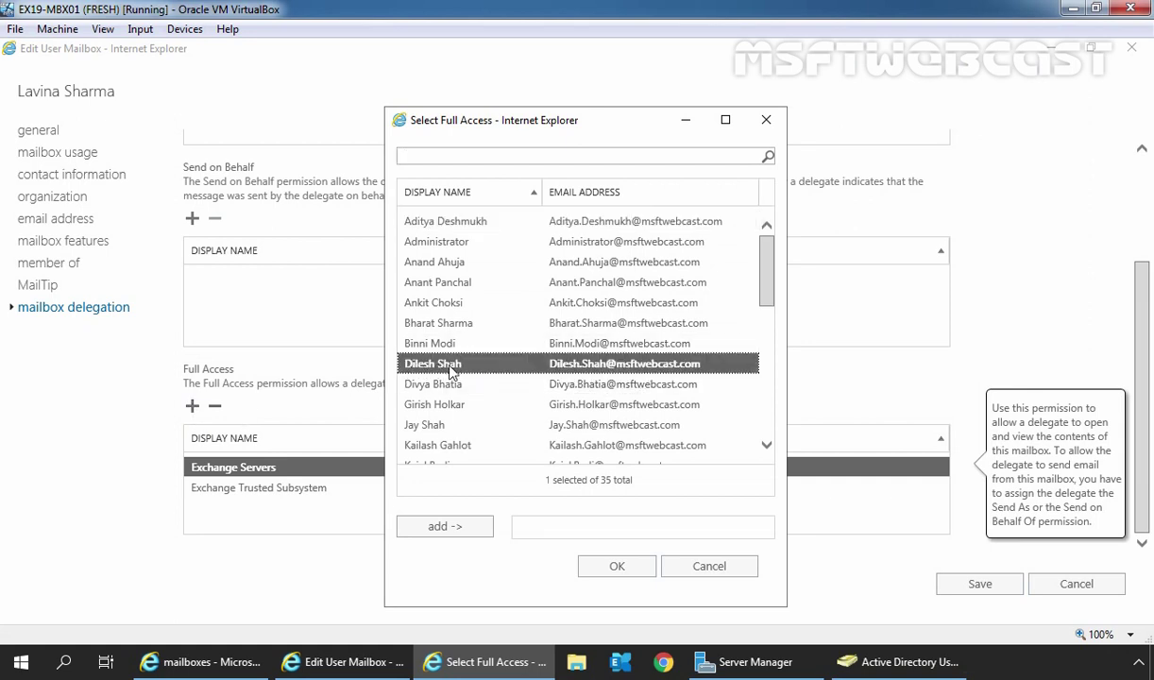
pyautogui.click(436, 532)
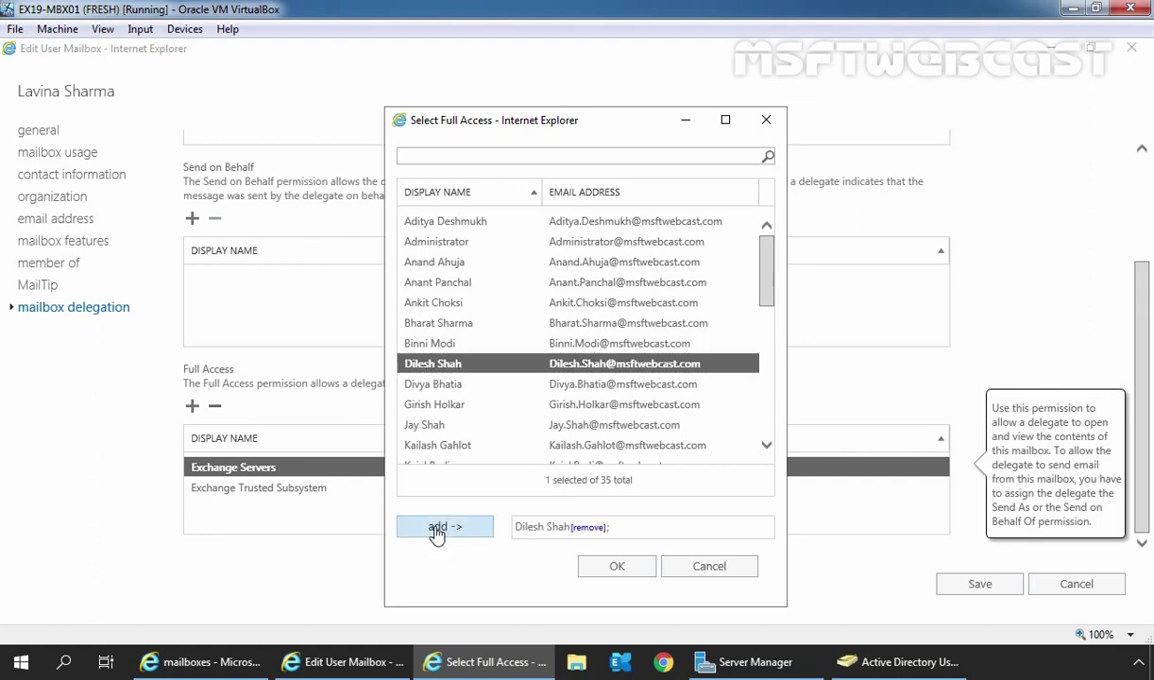
pyautogui.click(617, 566)
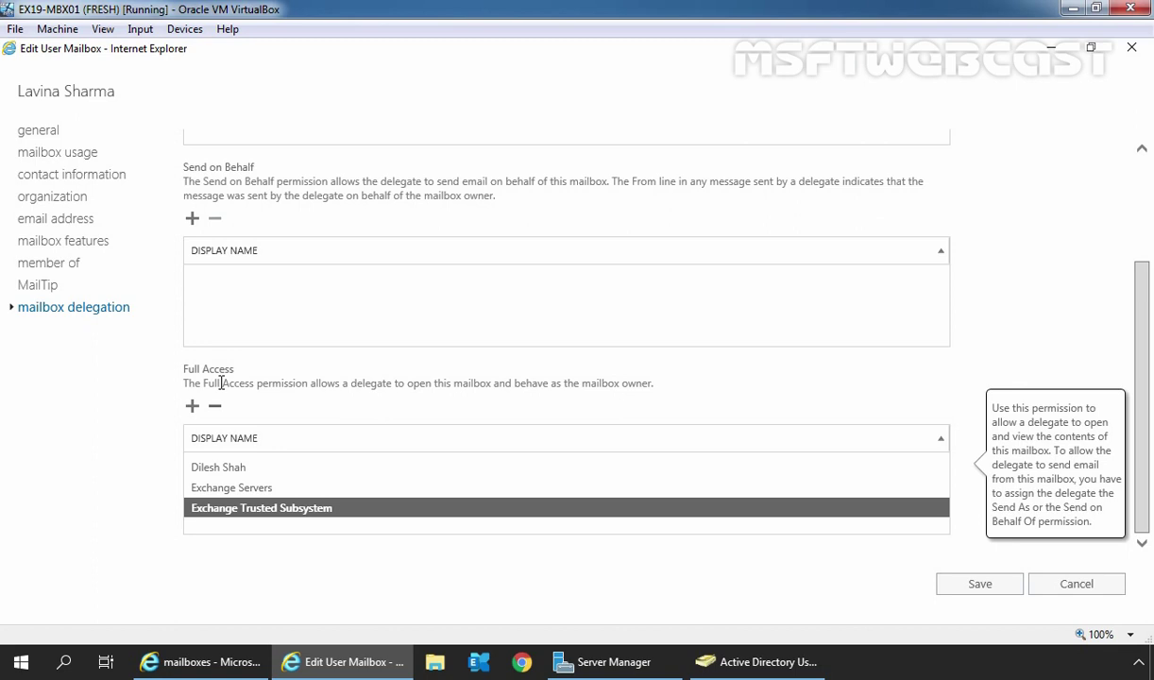
# Step: Save the new Full Access delegate in the Edit User Mailbox window
pyautogui.click(227, 472)
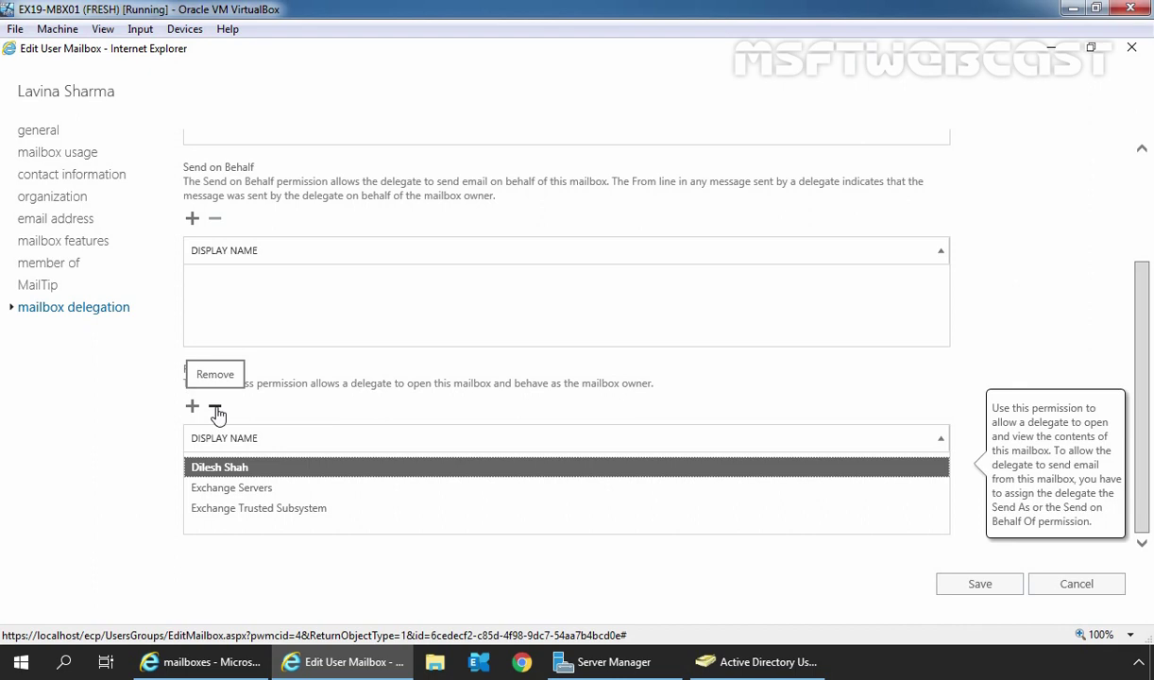
pyautogui.click(979, 585)
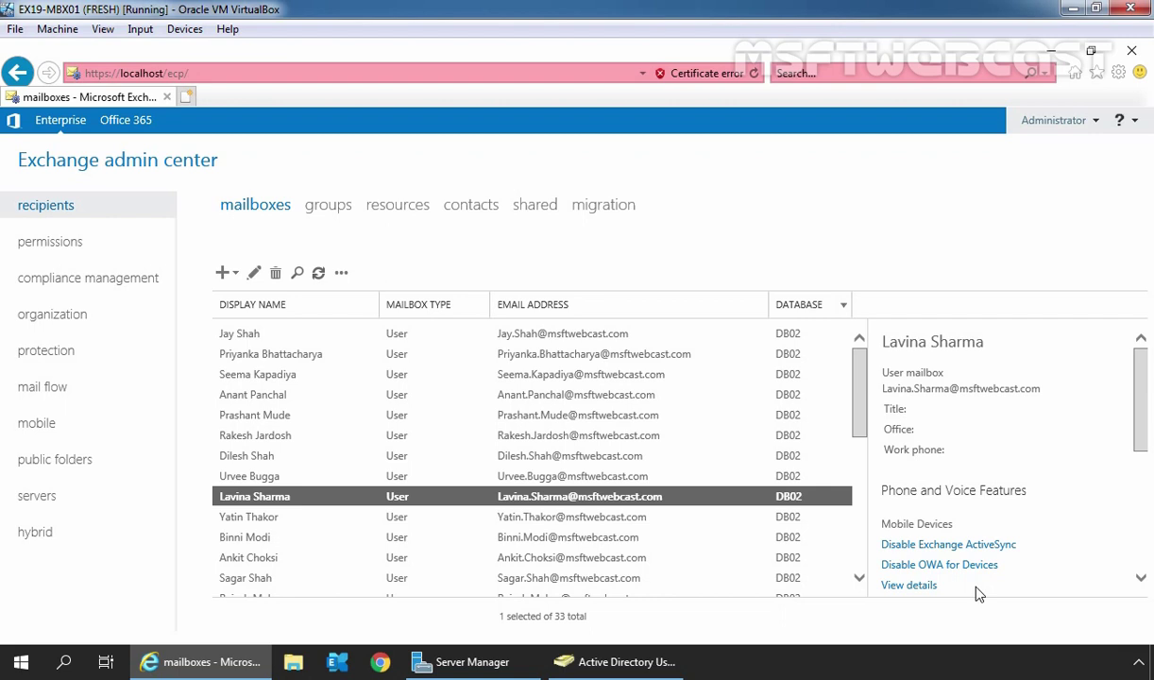
pyautogui.click(242, 477)
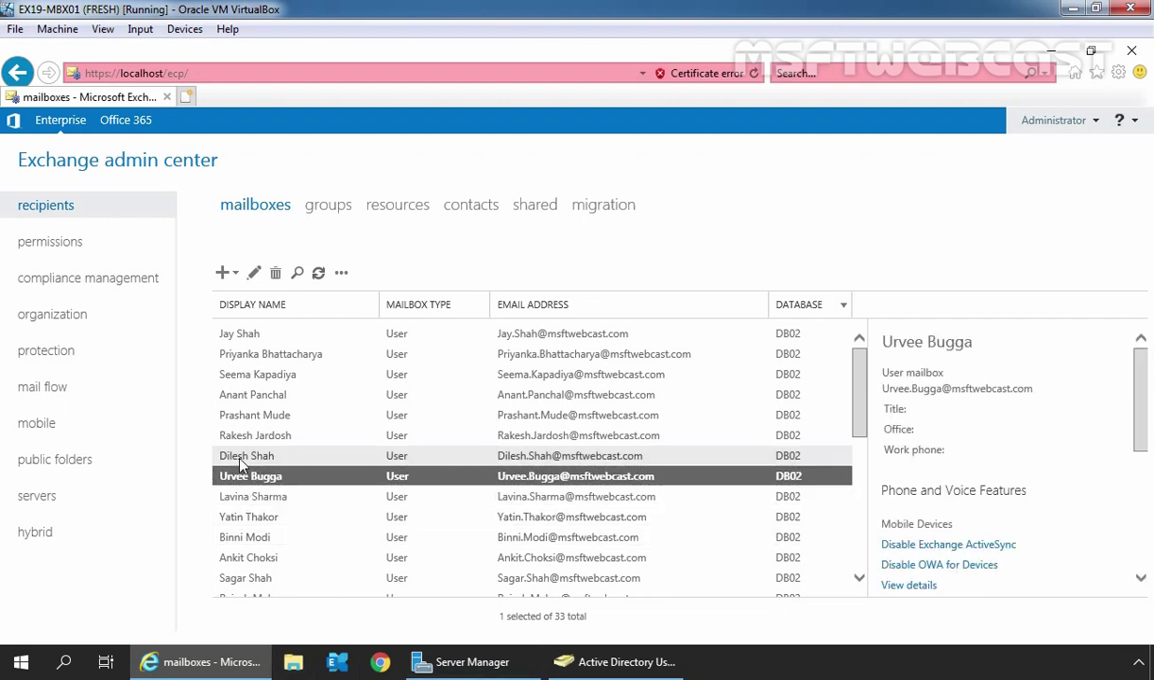
pyautogui.keyDown('ctrl'); pyautogui.click(242, 457); pyautogui.keyUp('ctrl')
pyautogui.keyDown('ctrl'); pyautogui.click(238, 435); pyautogui.keyUp('ctrl')
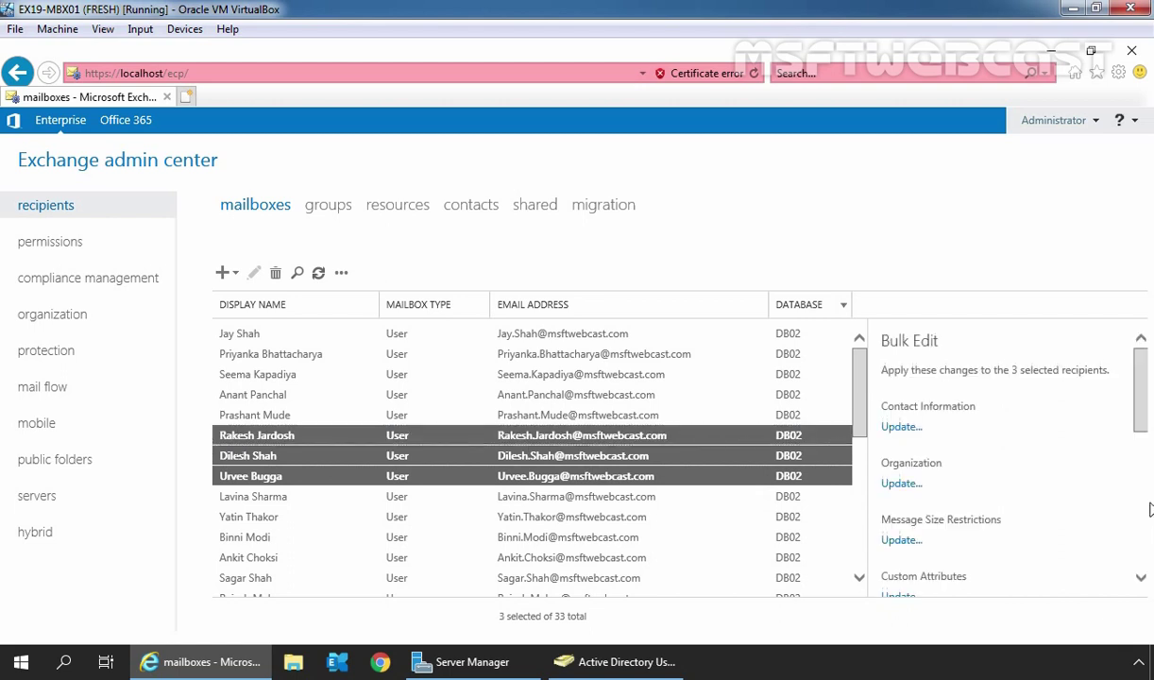
pyautogui.moveTo(1142, 378); pyautogui.dragTo(1144, 558)
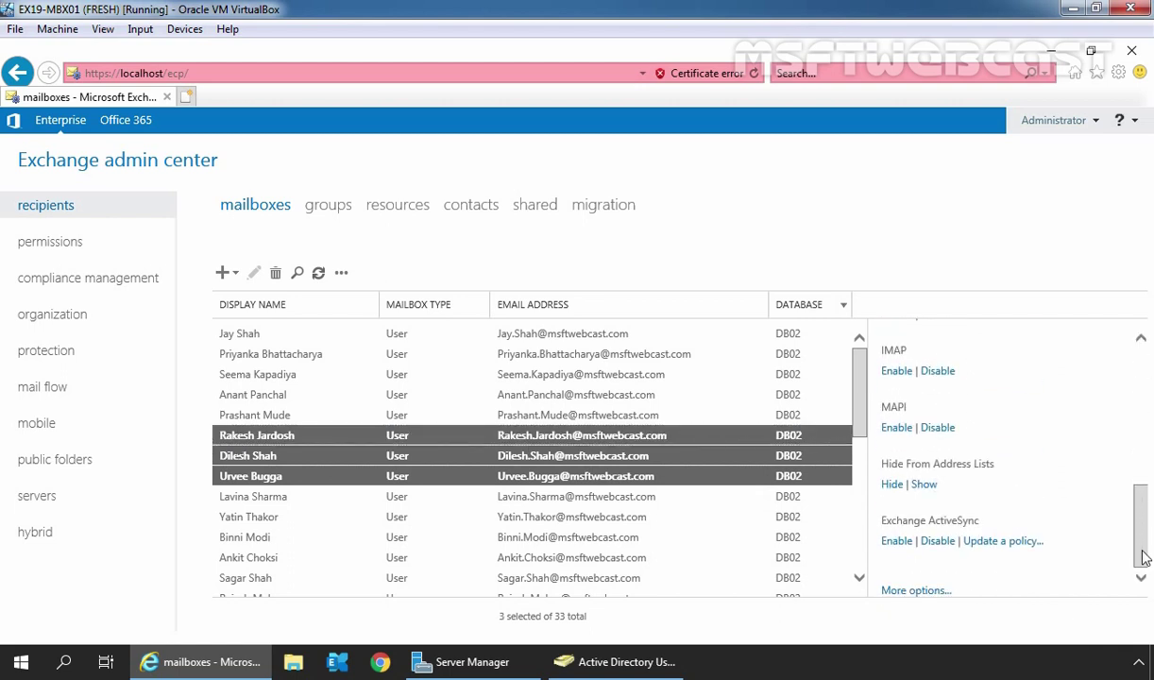
pyautogui.click(919, 594)
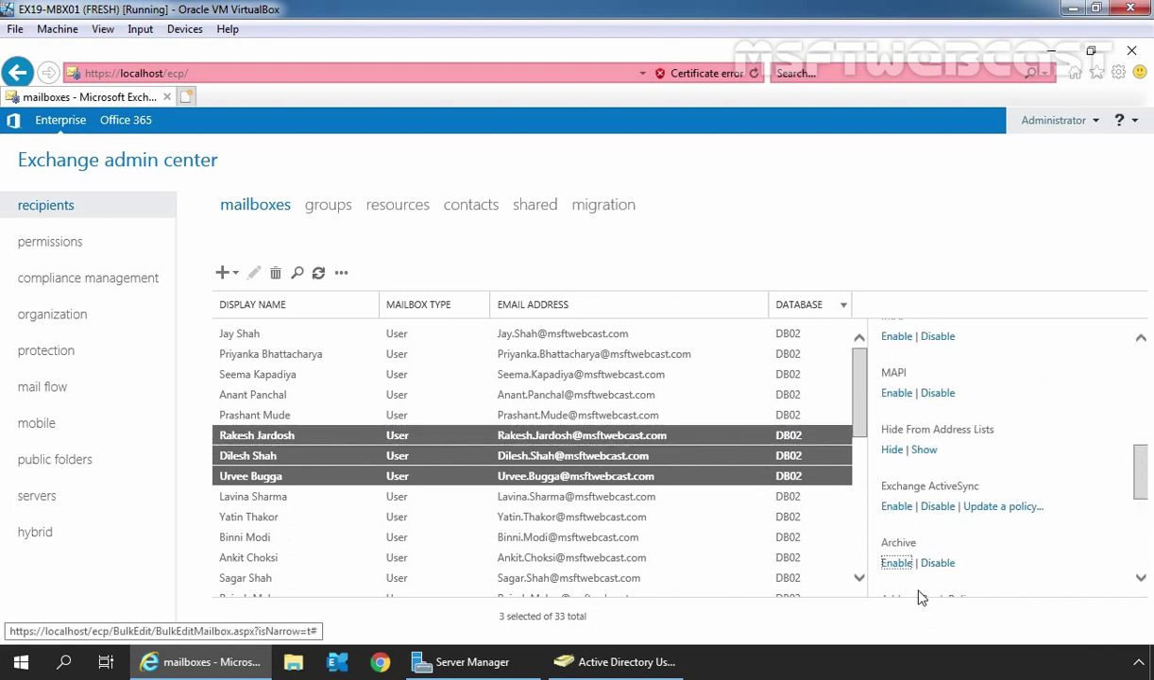
pyautogui.scroll(-1, 922, 597)
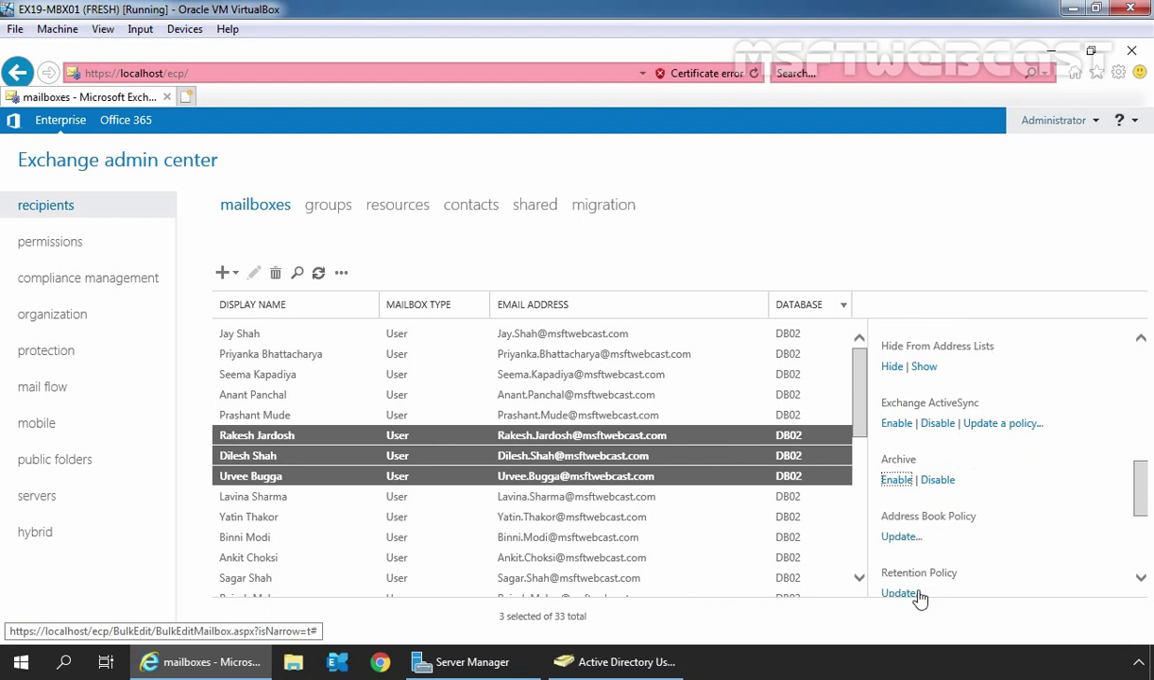
pyautogui.scroll(-5, 921, 597)
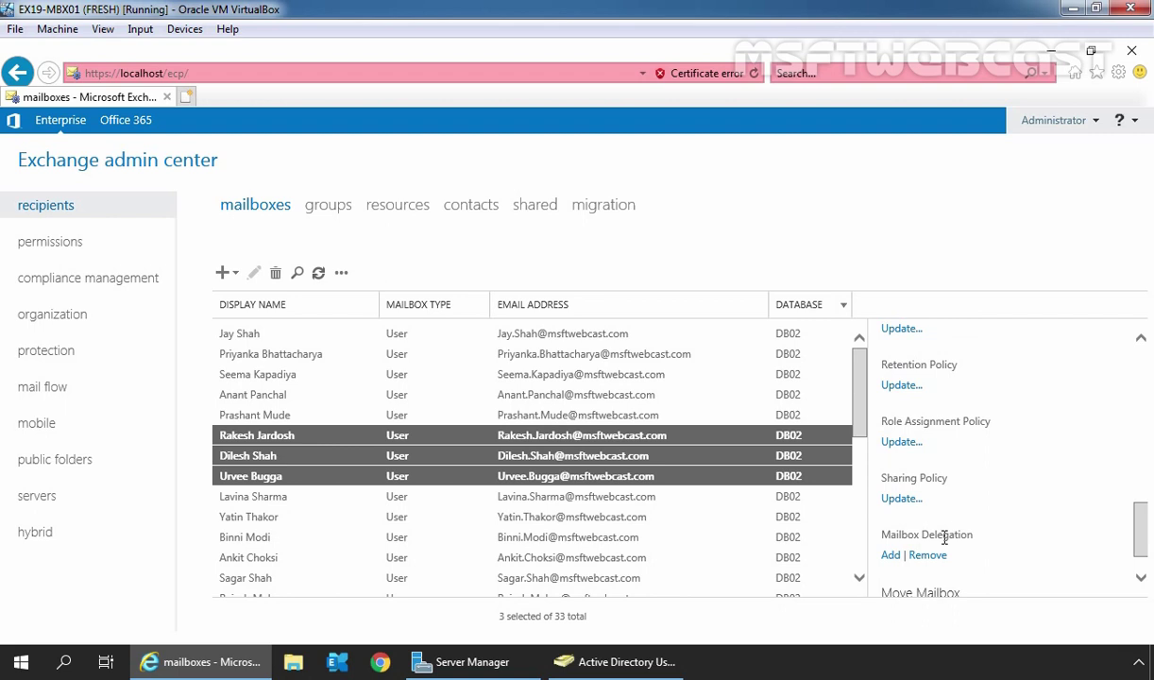
pyautogui.click(892, 558)
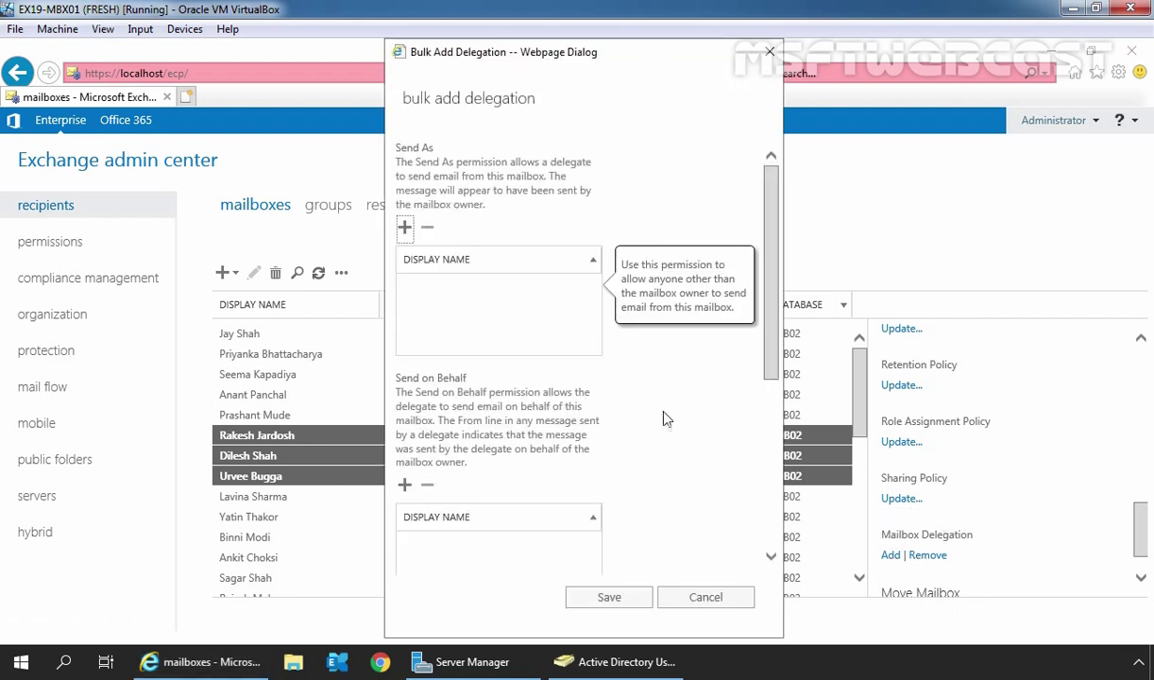
pyautogui.scroll(-5, 631, 392)
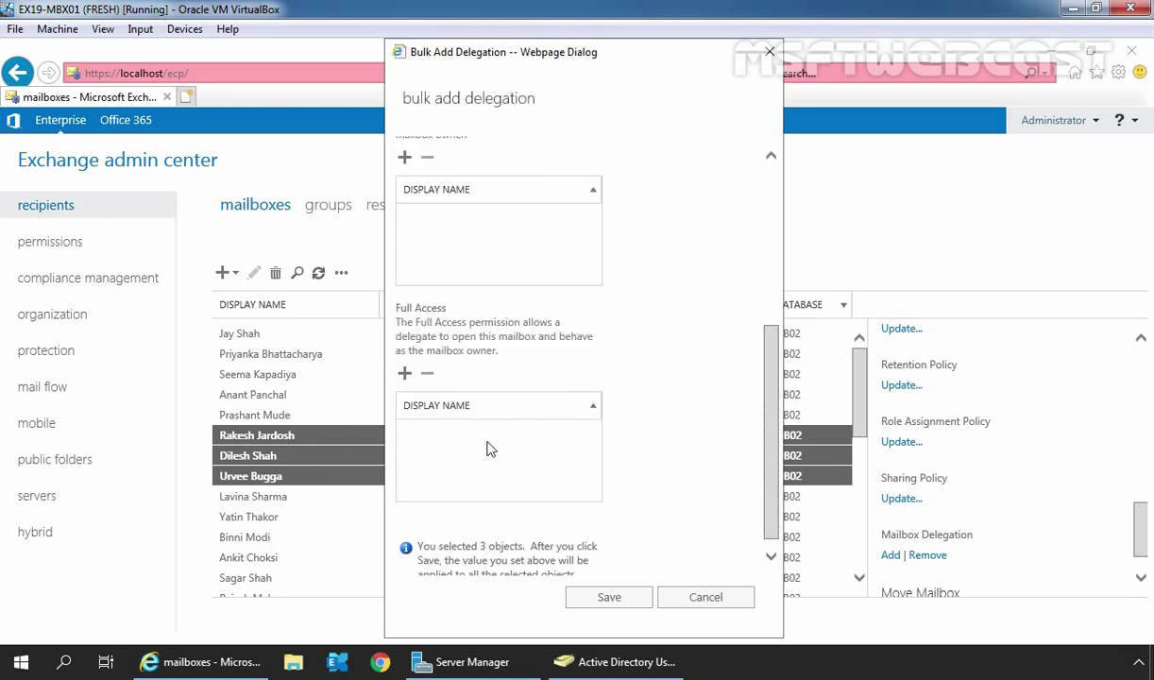
pyautogui.click(707, 599)
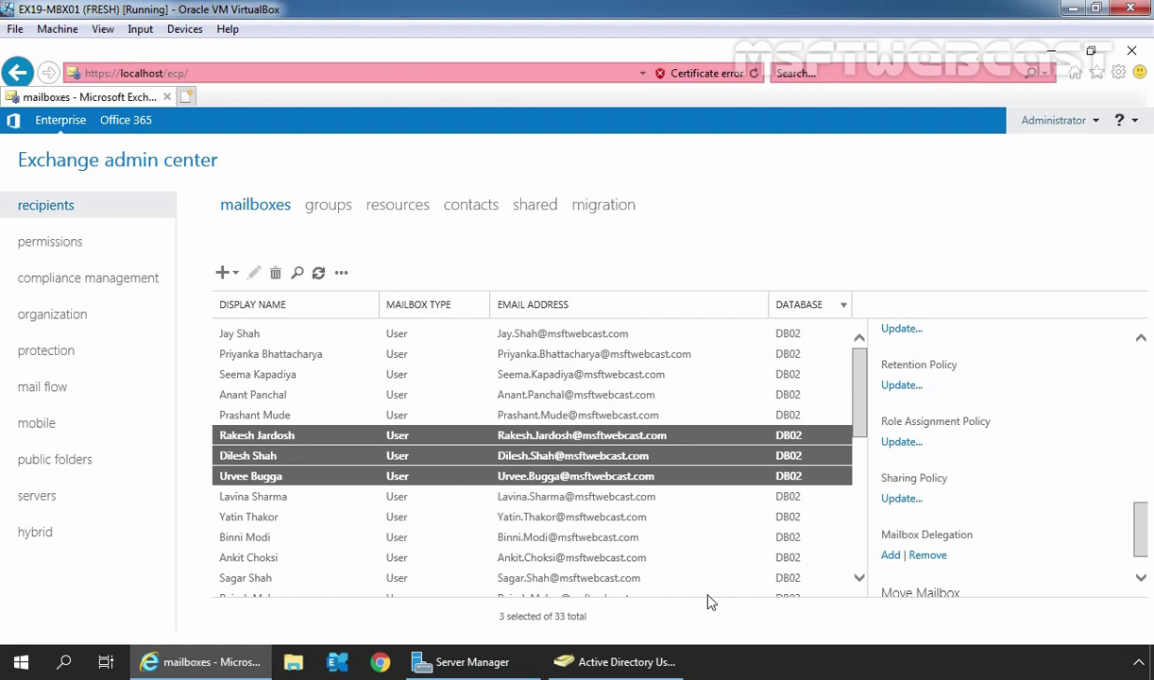
# Step: Refresh the mailbox list, then sign in to Outlook on the web as the delegate user
pyautogui.click(318, 273)
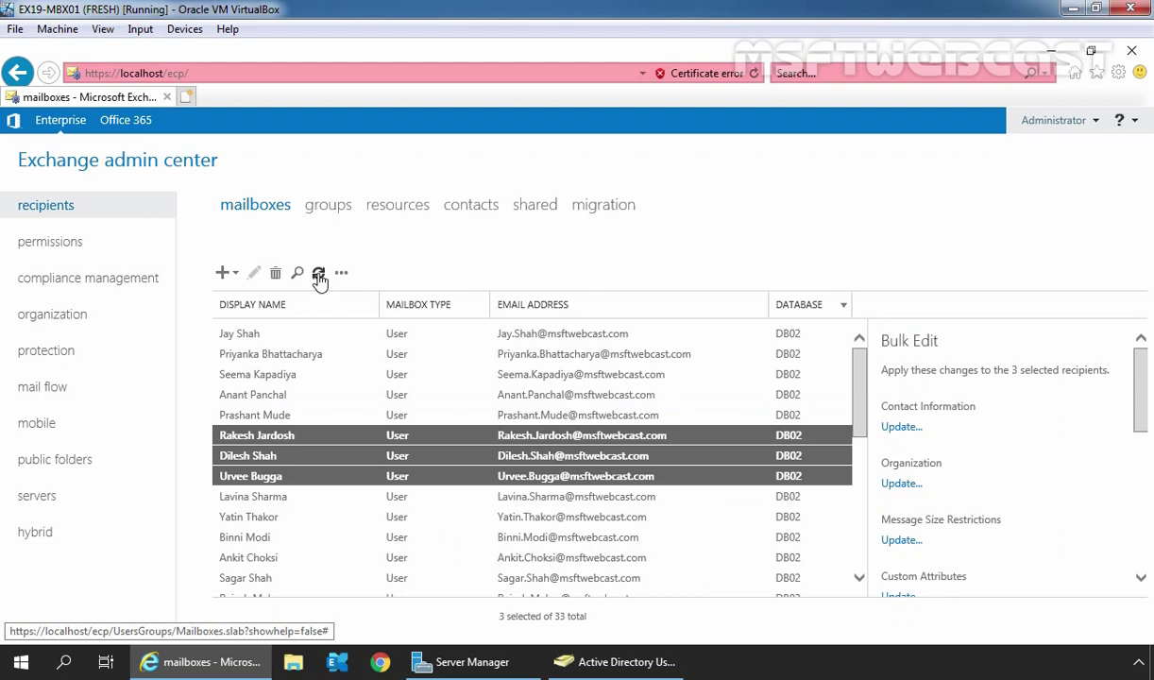
pyautogui.click(380, 664)
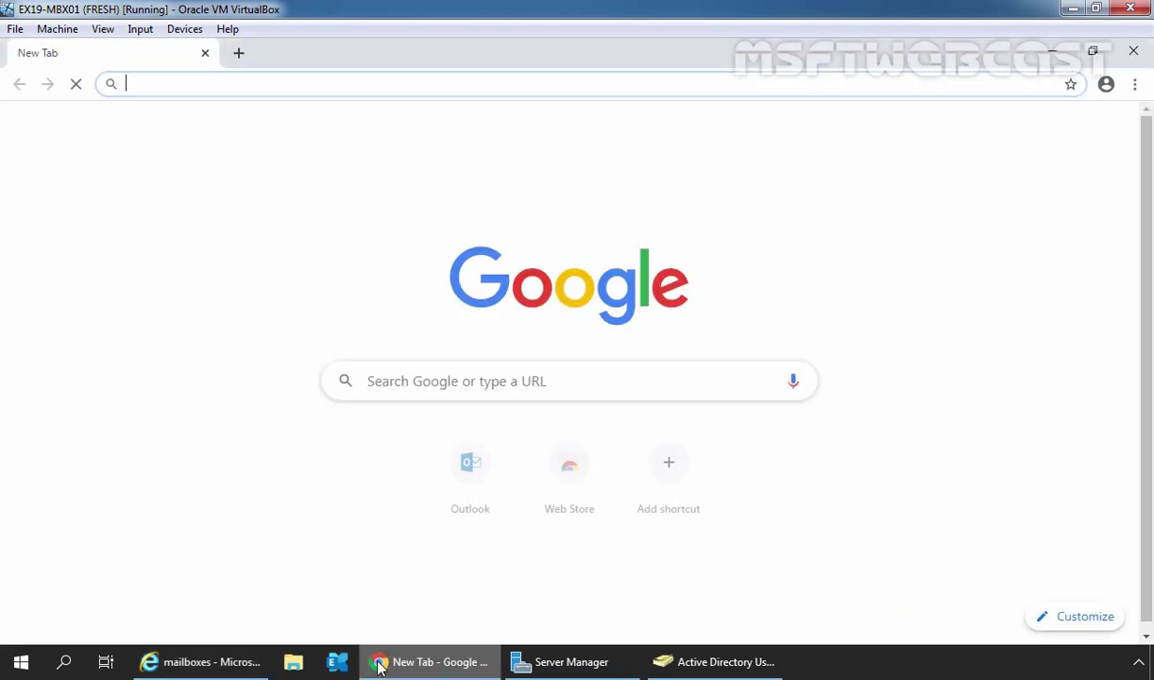
pyautogui.click(474, 469)
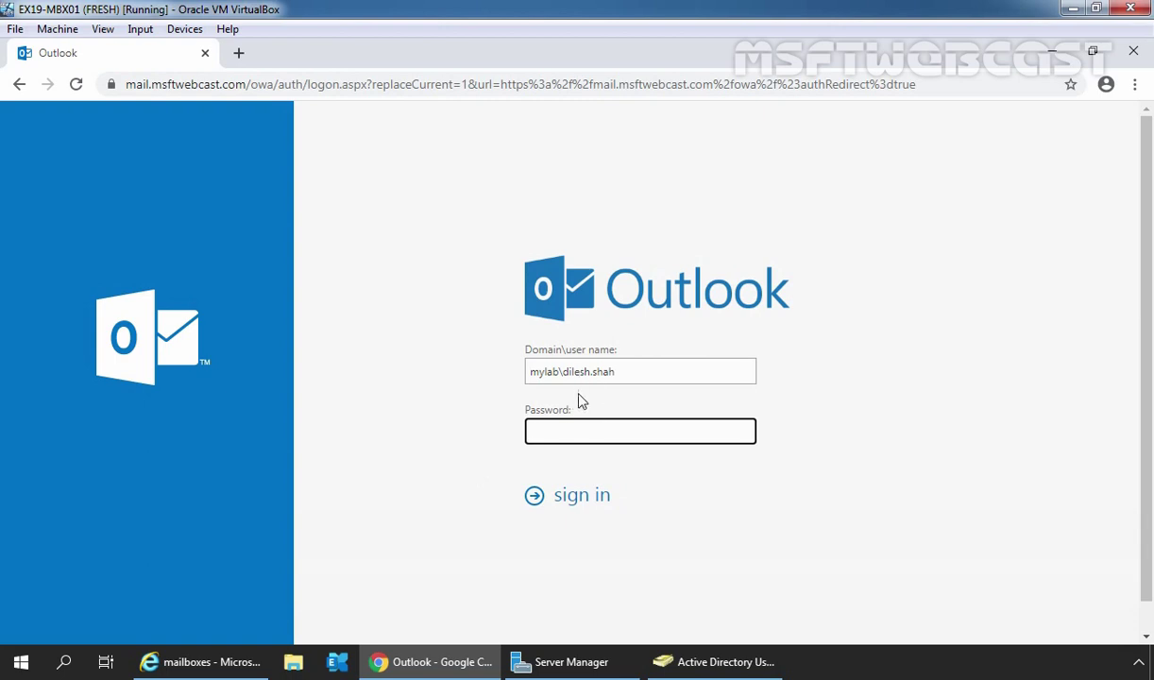
pyautogui.click(582, 496)
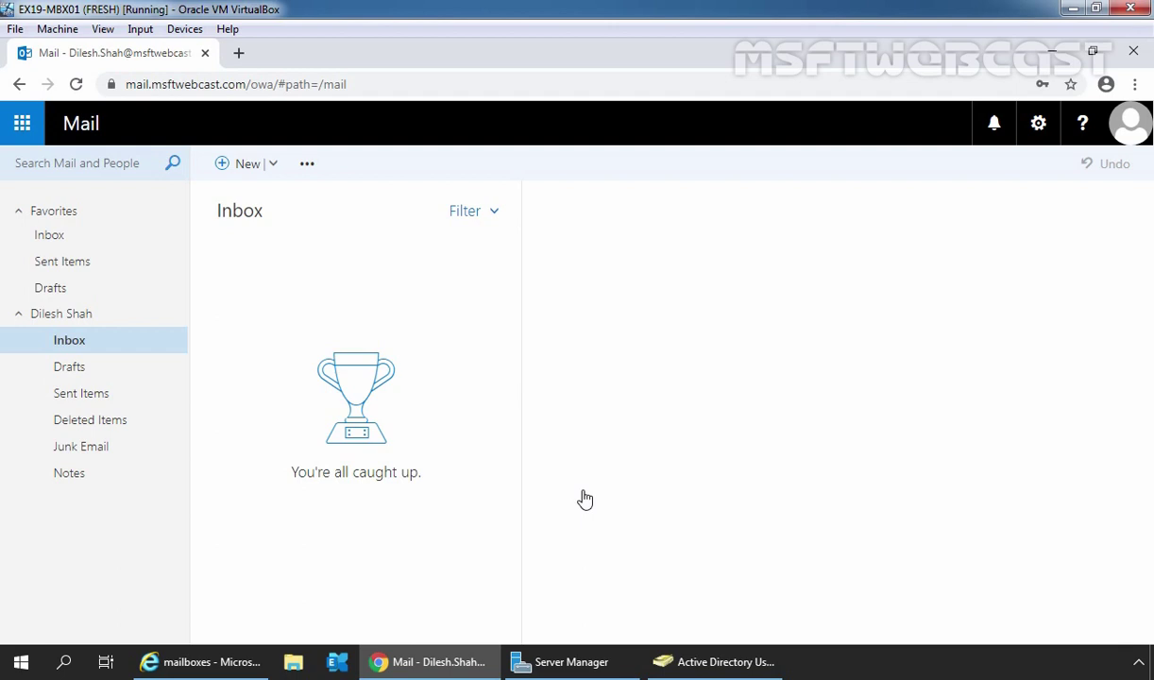
# Step: Start Open another mailbox and check the colleague's mailbox details in the admin center
pyautogui.click(1131, 125)
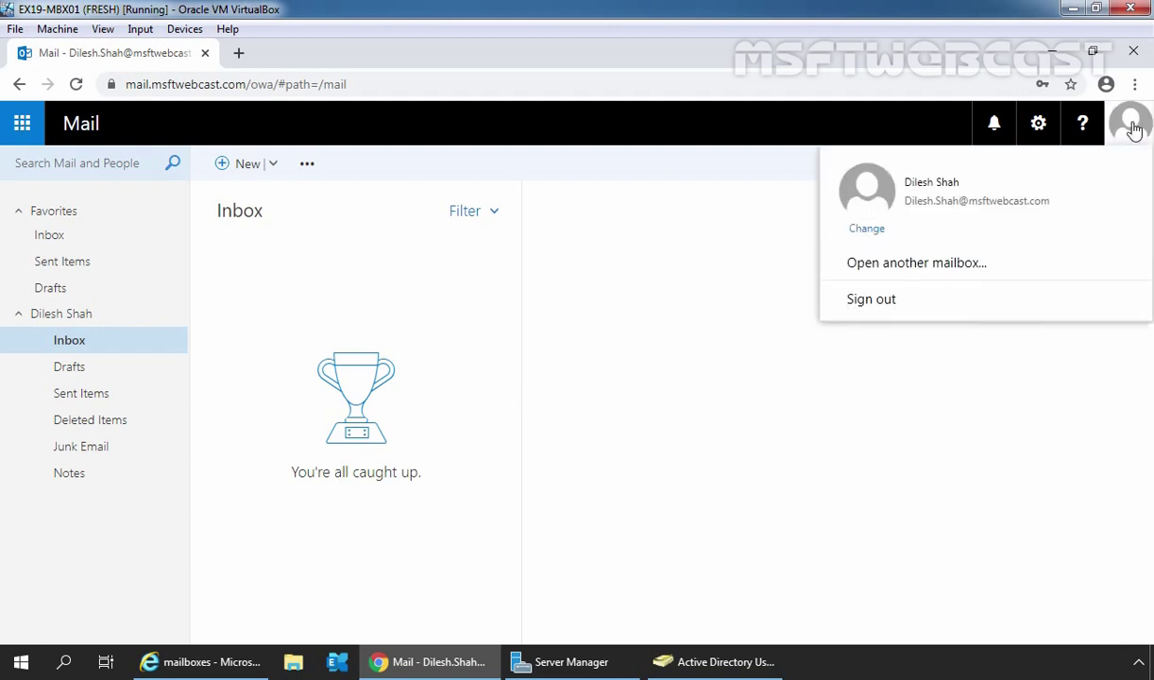
pyautogui.click(944, 274)
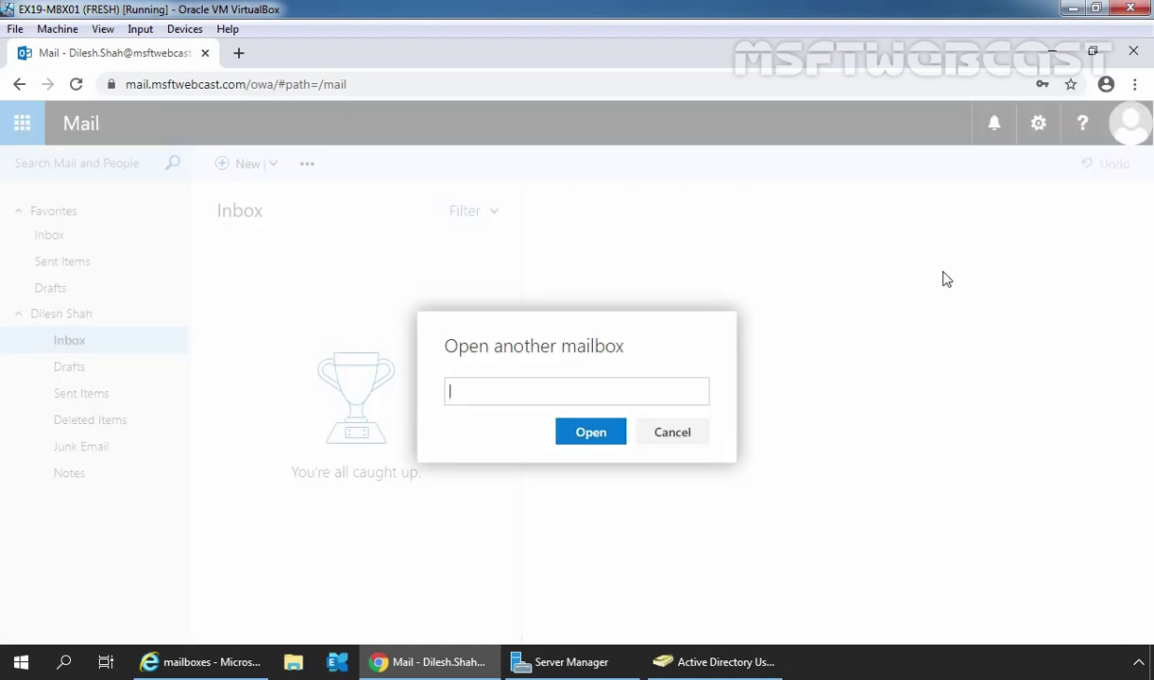
pyautogui.click(202, 661)
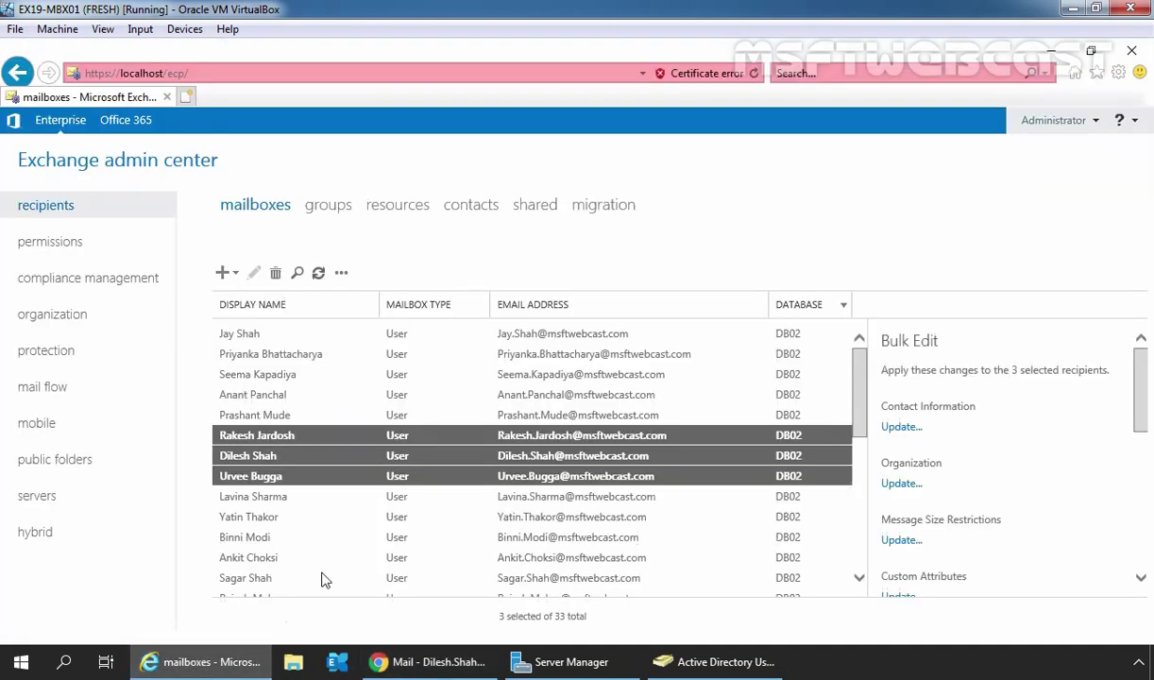
pyautogui.click(529, 496)
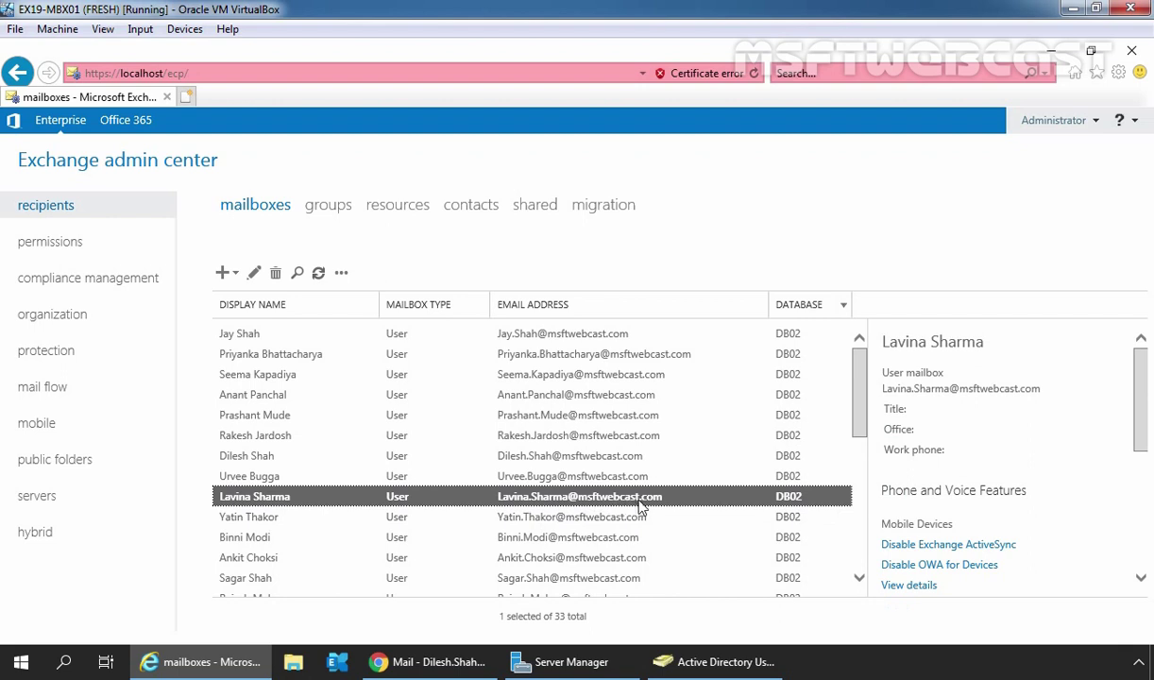
# Step: Enter the colleague's name, pick the suggested mailbox and open it
pyautogui.click(450, 666)
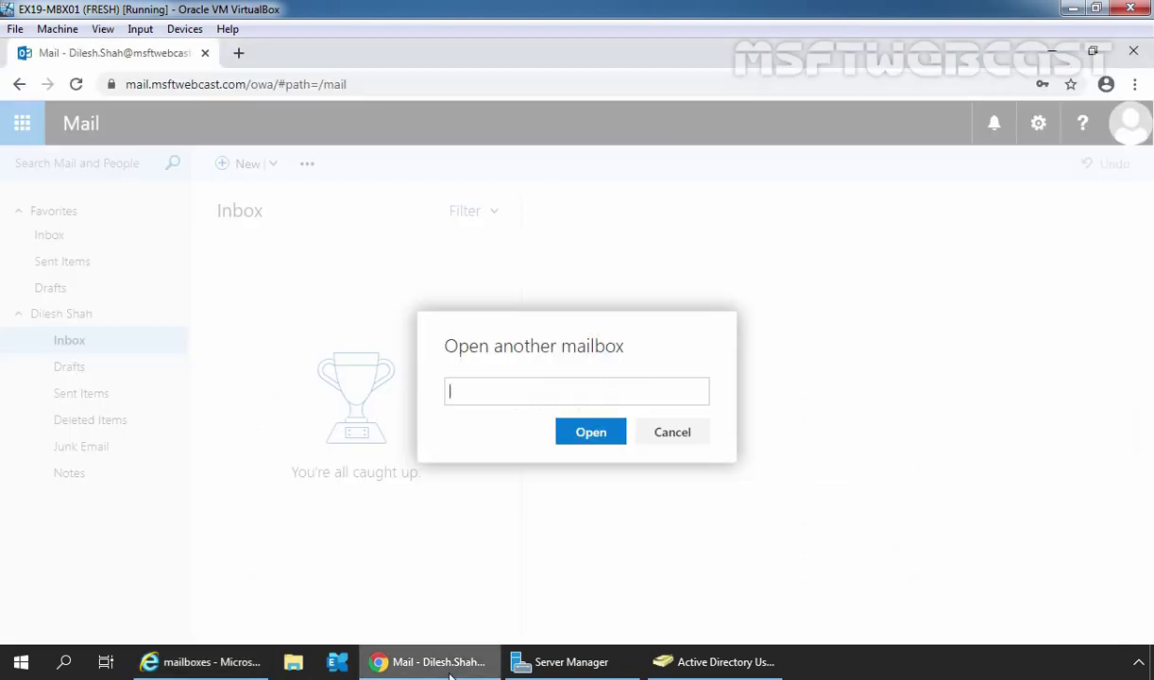
pyautogui.write('lavina')
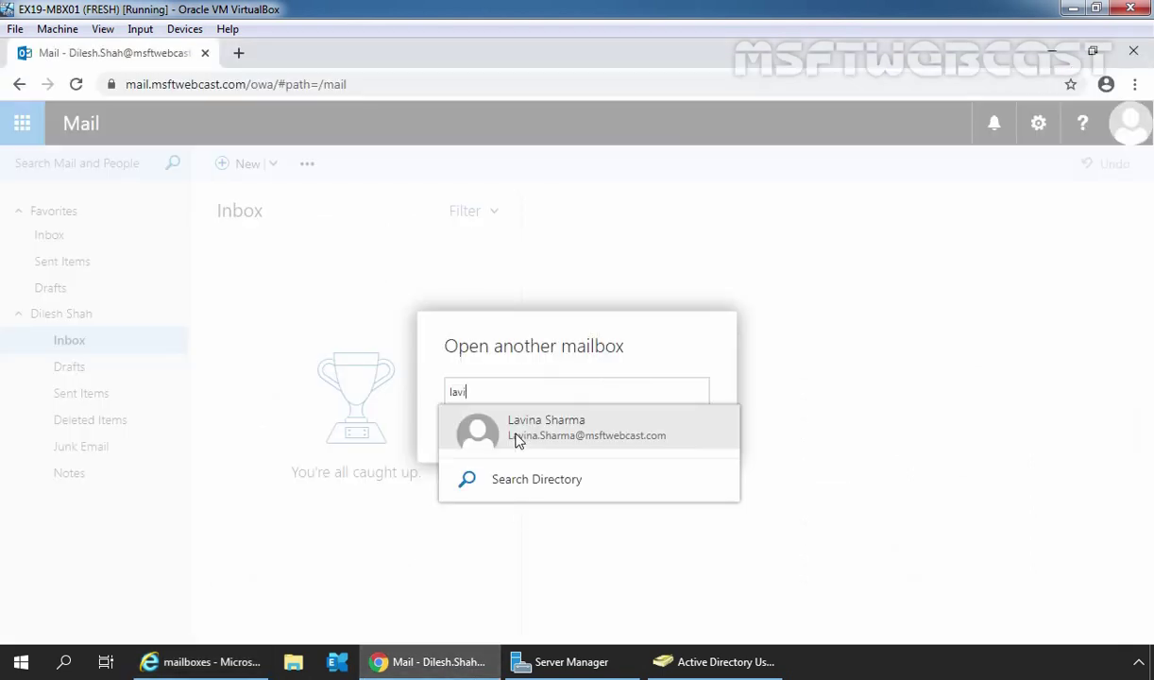
pyautogui.click(565, 441)
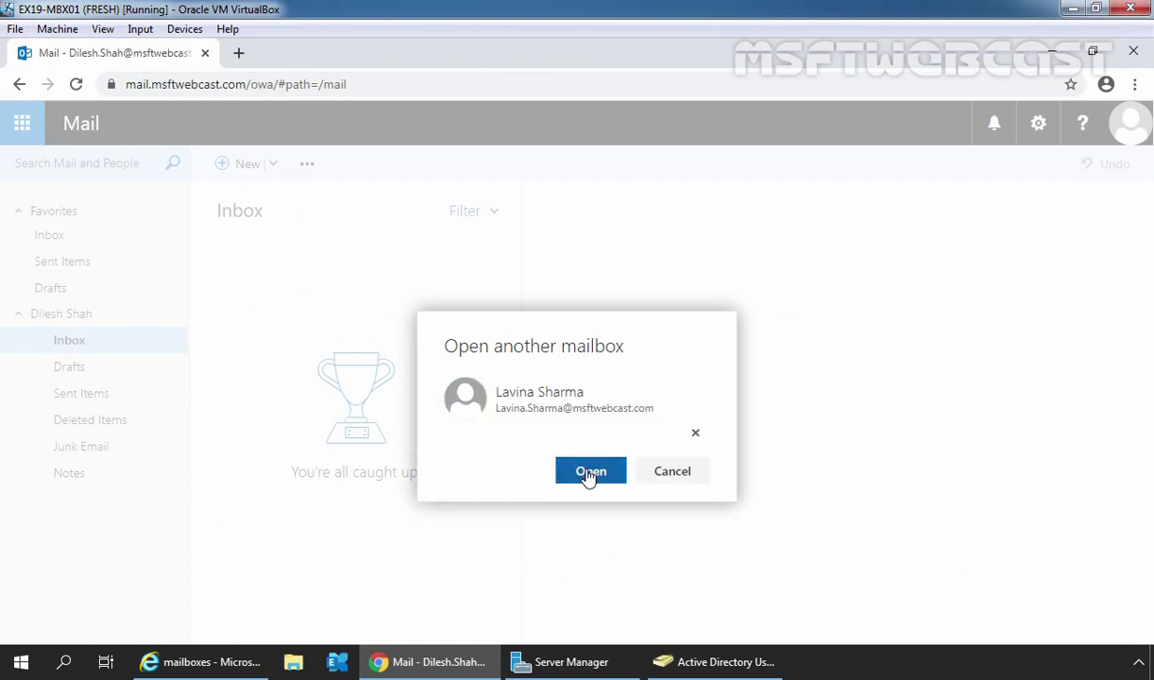
pyautogui.click(589, 472)
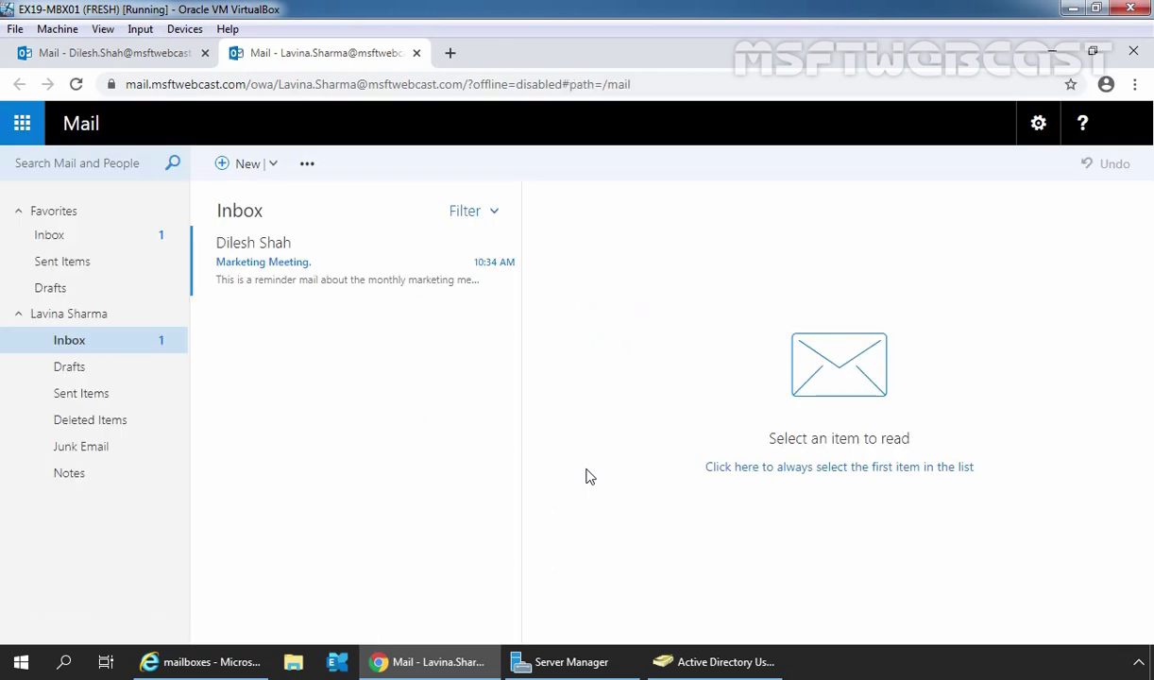
# Step: Open the Marketing Meeting message in the shared inbox and delete it
pyautogui.click(290, 267)
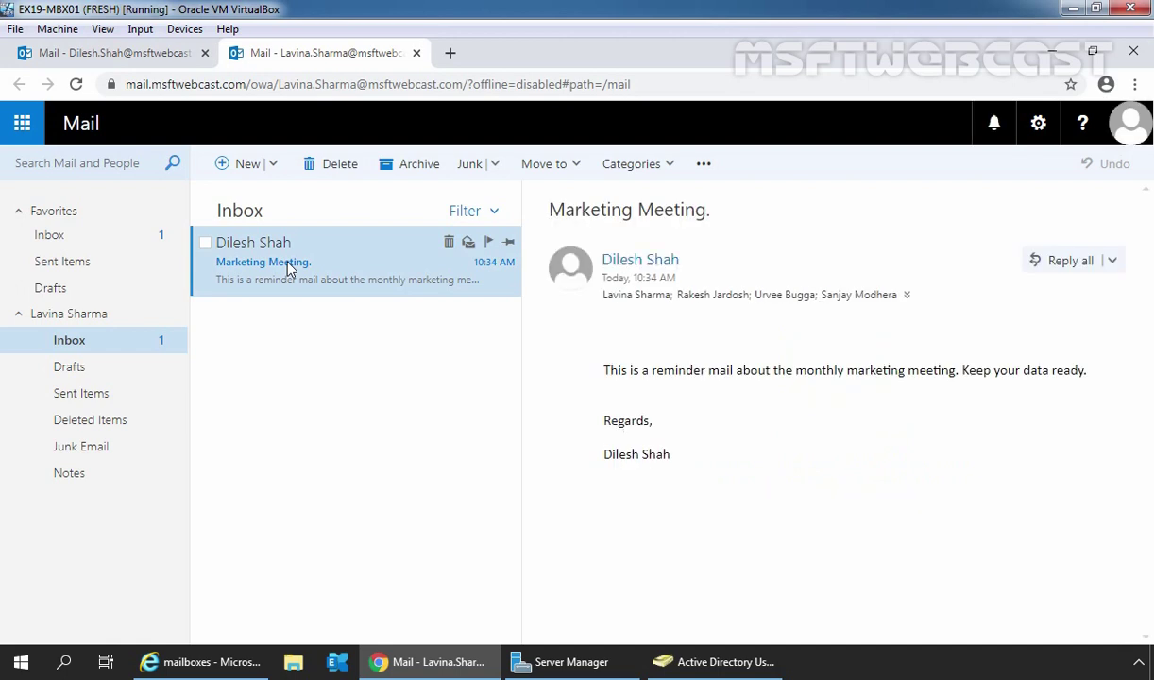
pyautogui.click(450, 245)
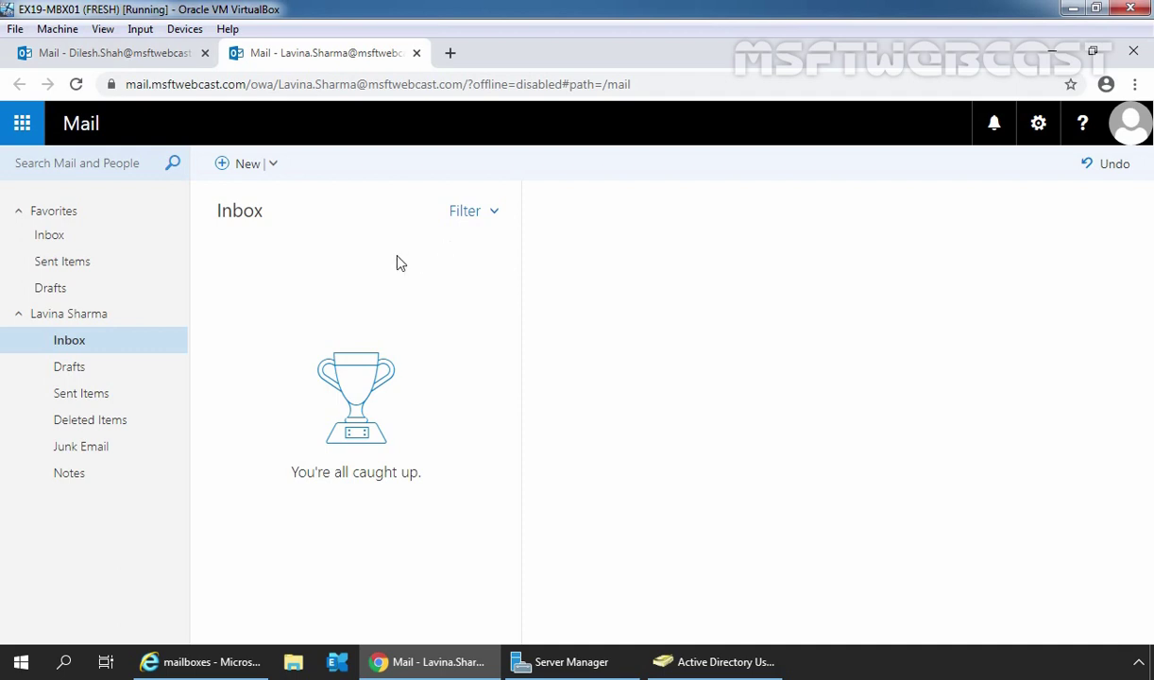
# Step: Compose a new email to Administrator from the other user's mailbox and send it
pyautogui.click(238, 165)
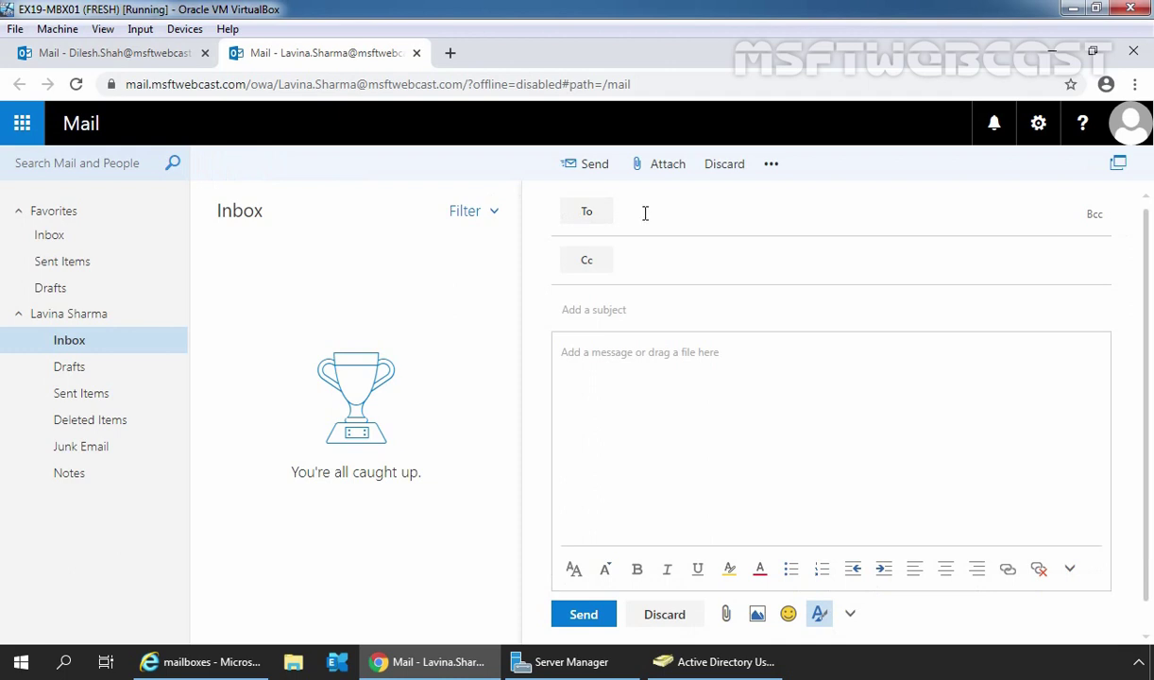
pyautogui.write('admini')
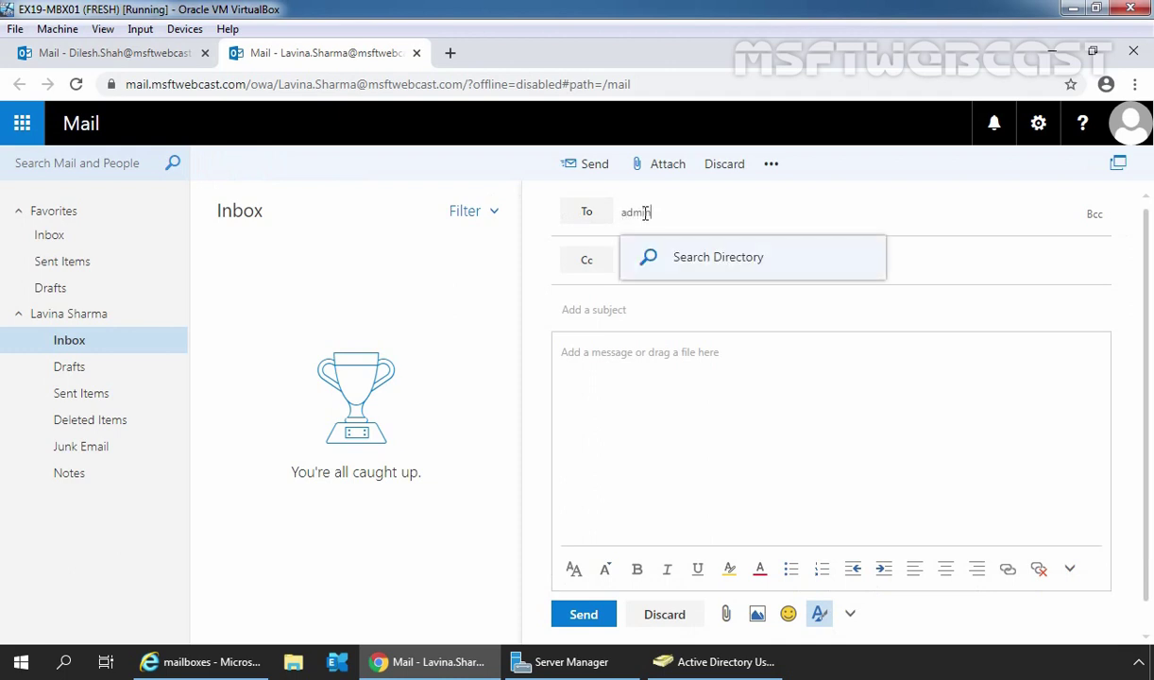
pyautogui.click(716, 260)
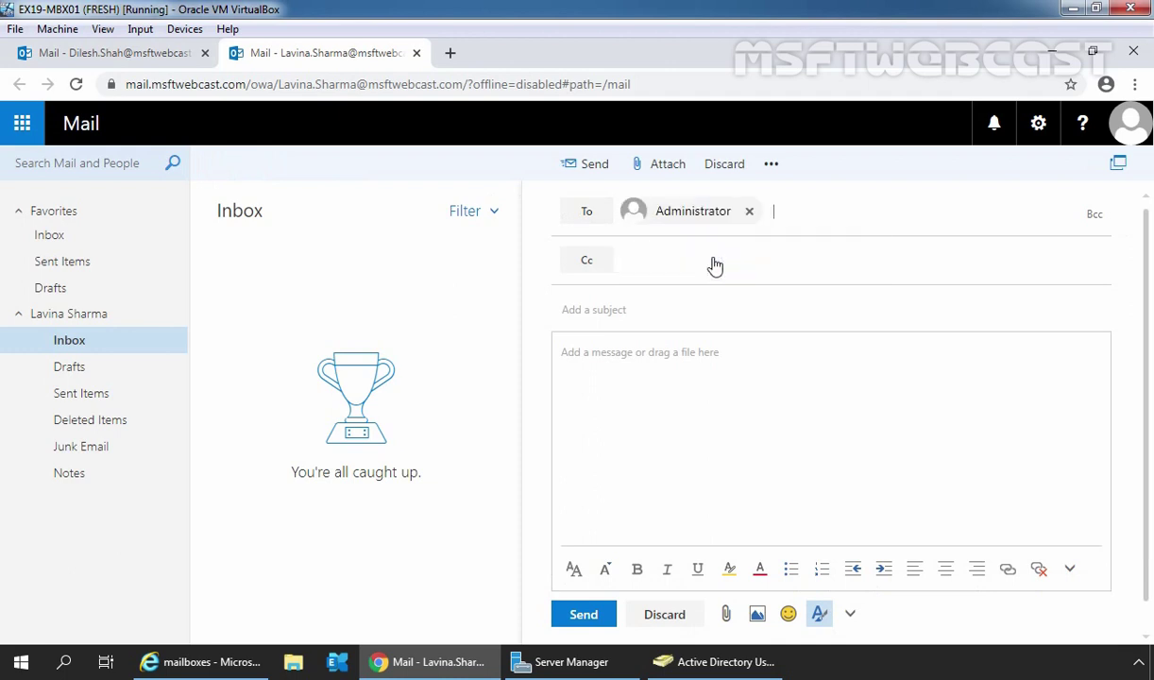
pyautogui.click(677, 316)
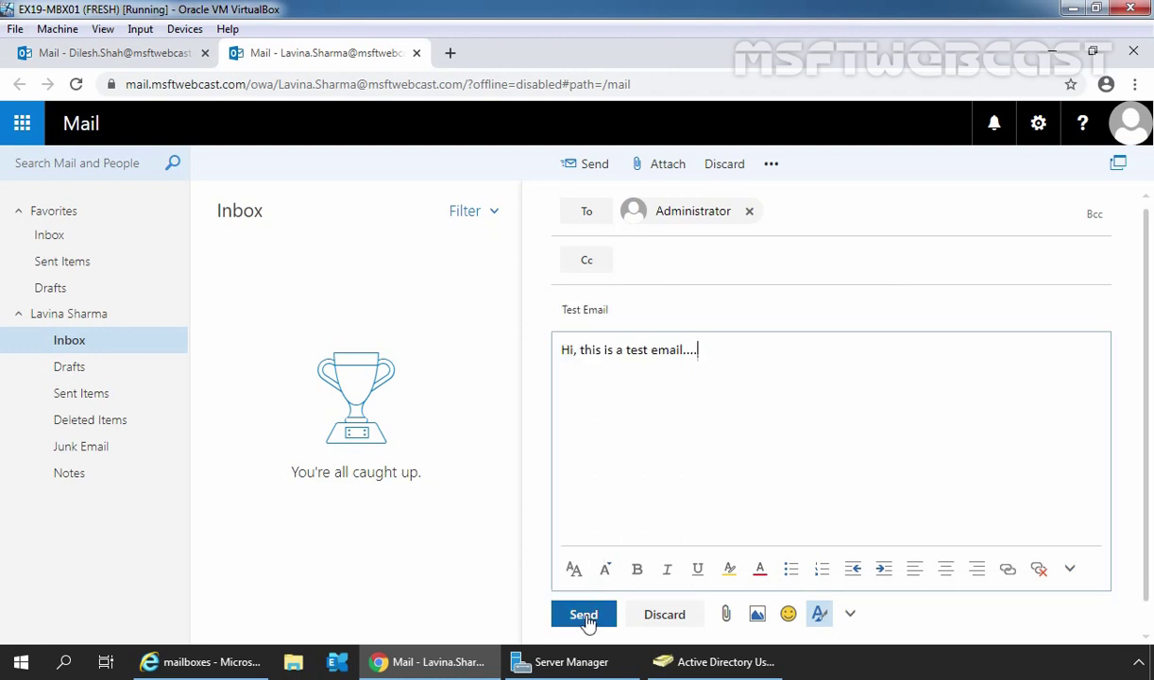
pyautogui.click(585, 614)
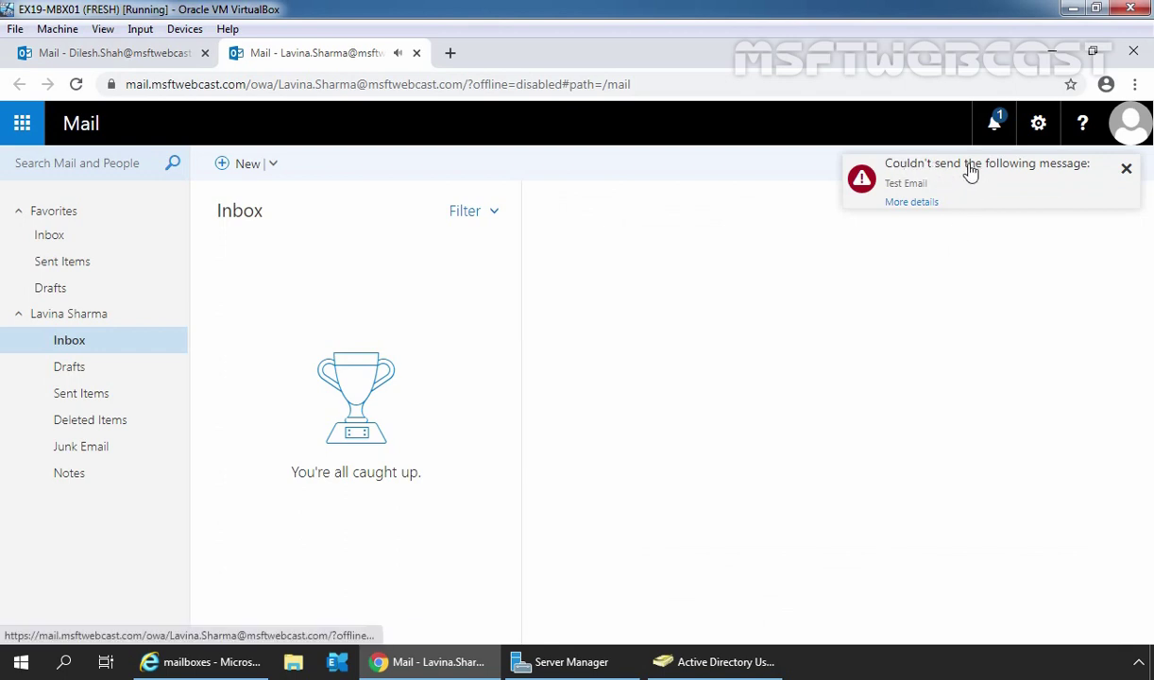
# Step: View the missing-send-permission failure details, then discard the draft
pyautogui.click(913, 202)
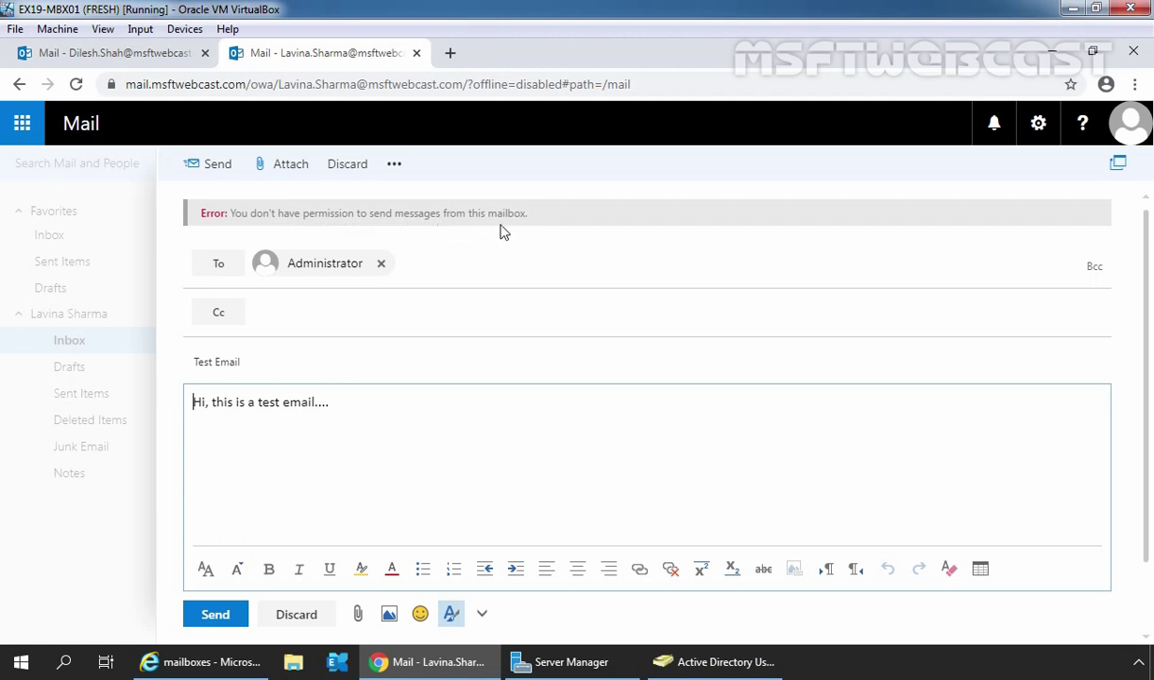
pyautogui.click(349, 170)
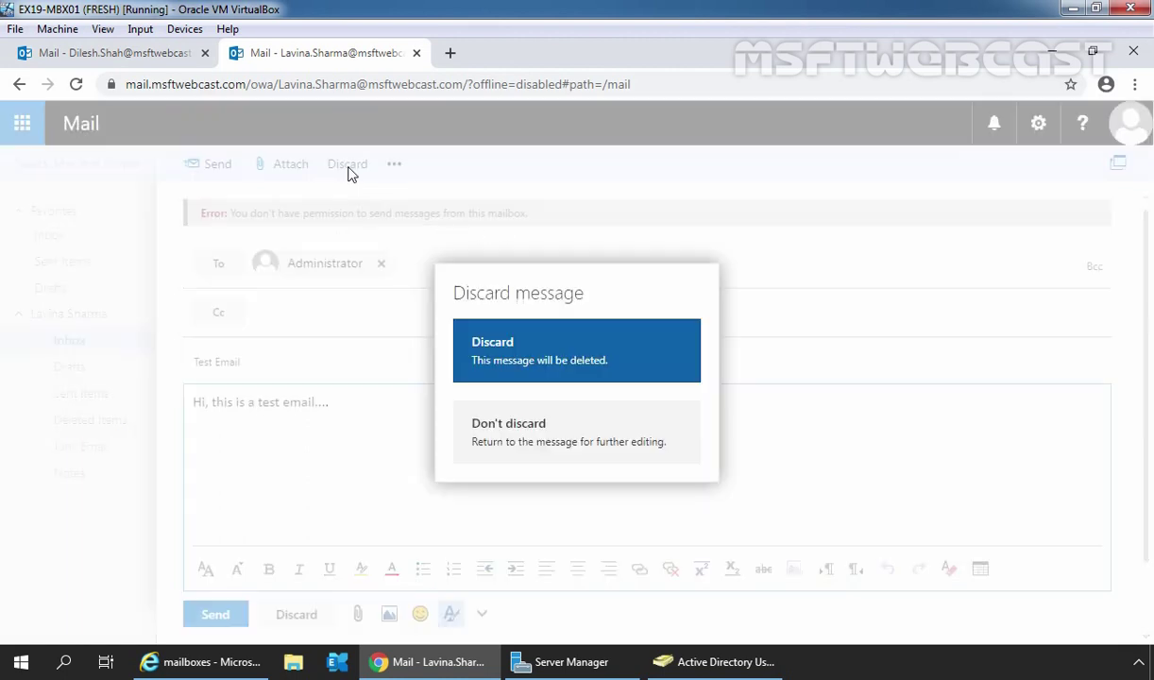
pyautogui.click(519, 354)
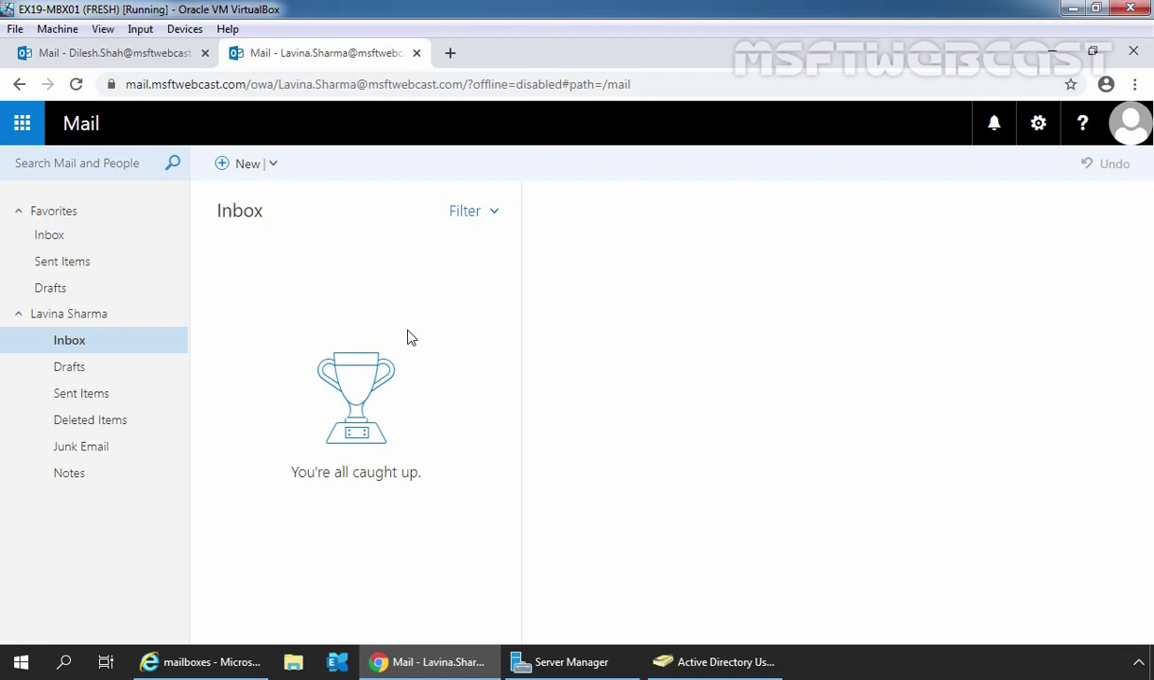
# Step: Recover the Marketing Meeting message from Deleted Items back to the Inbox
pyautogui.click(83, 427)
pyautogui.rightClick(362, 300)
pyautogui.click(401, 224)
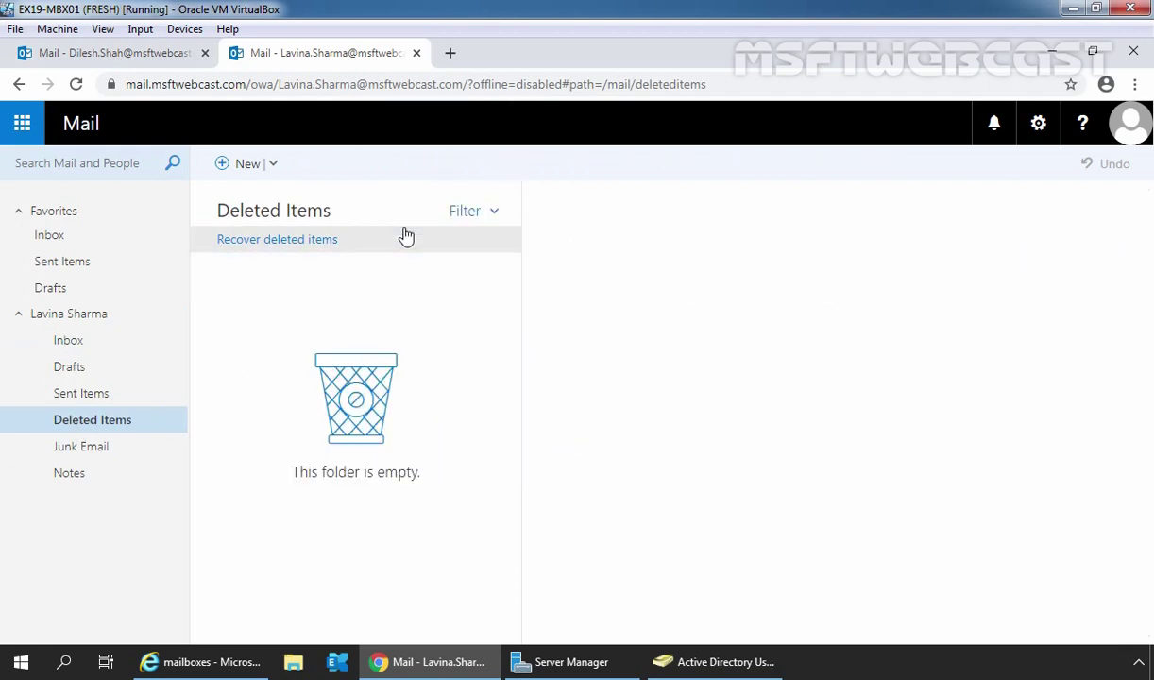
pyautogui.click(59, 344)
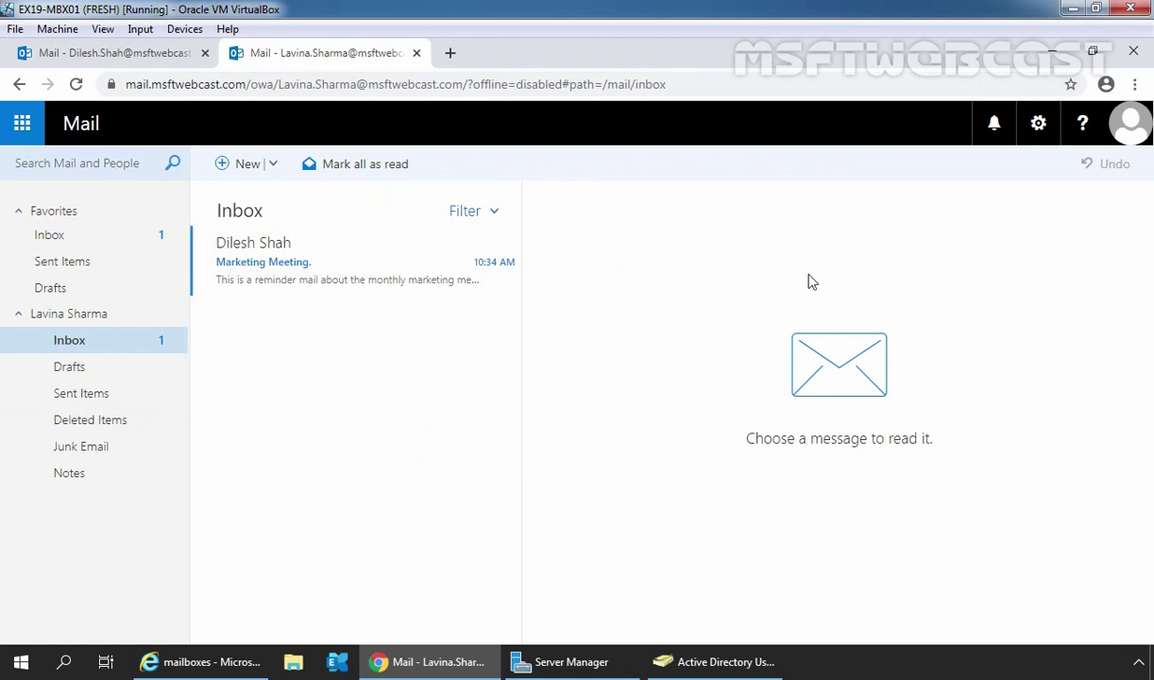
# Step: Sign out of the other user's and the delegate's mailboxes, then close Chrome
pyautogui.click(1129, 125)
pyautogui.click(875, 300)
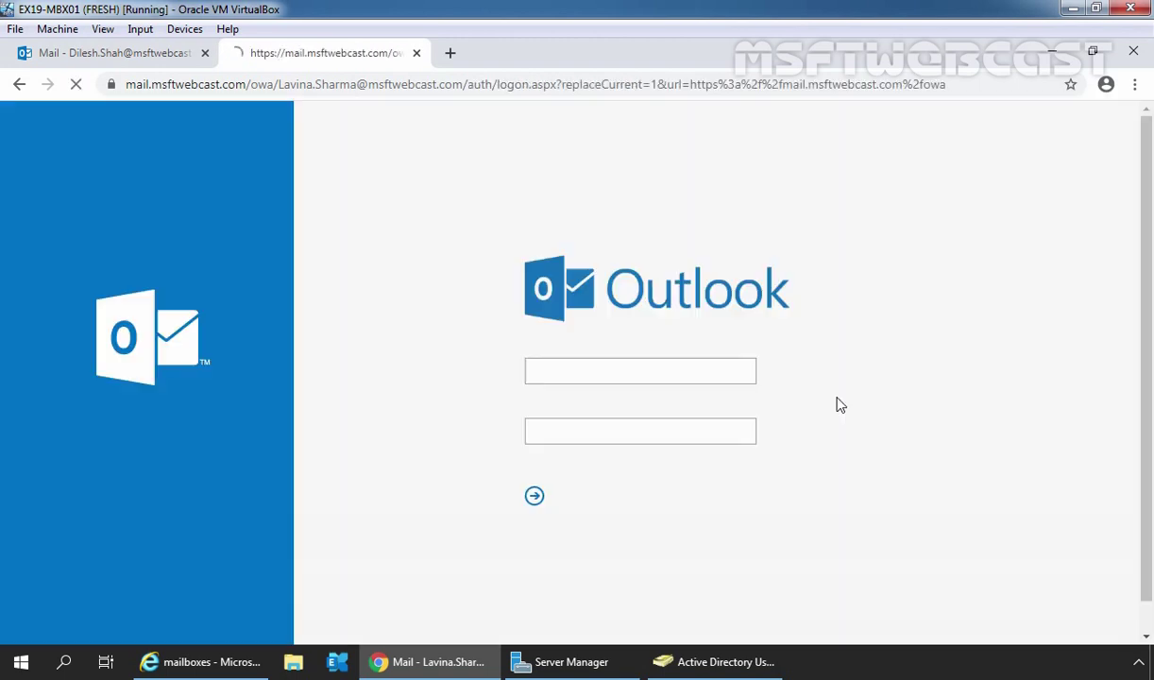
pyautogui.click(416, 53)
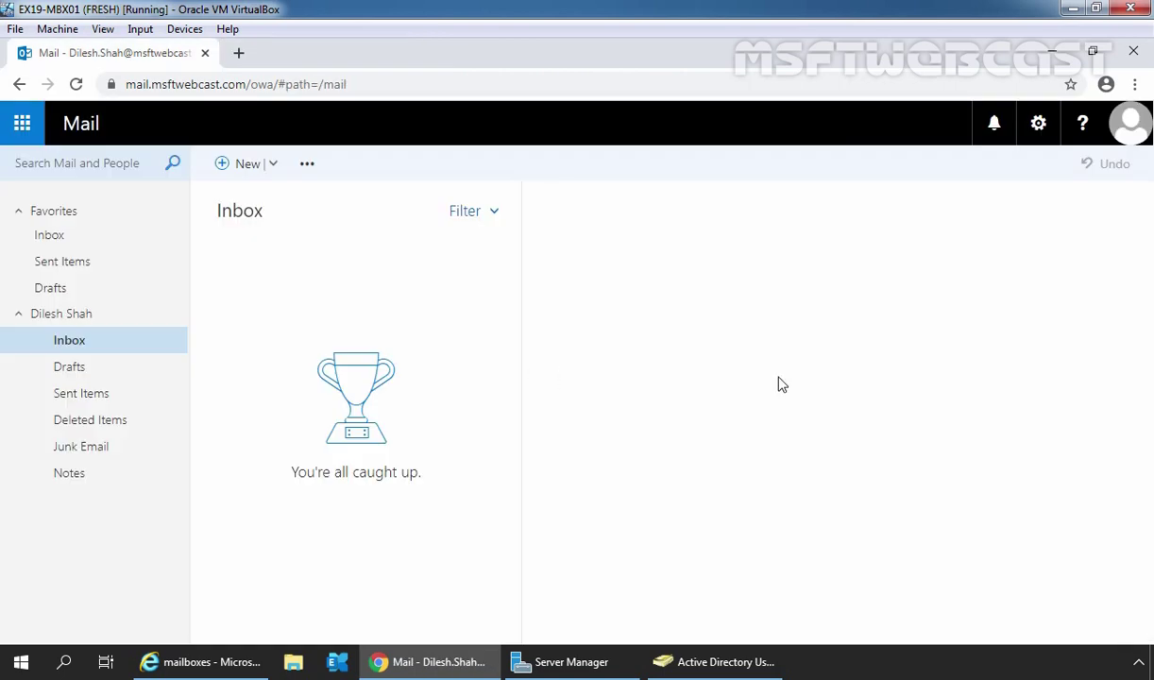
pyautogui.click(1122, 138)
pyautogui.click(871, 300)
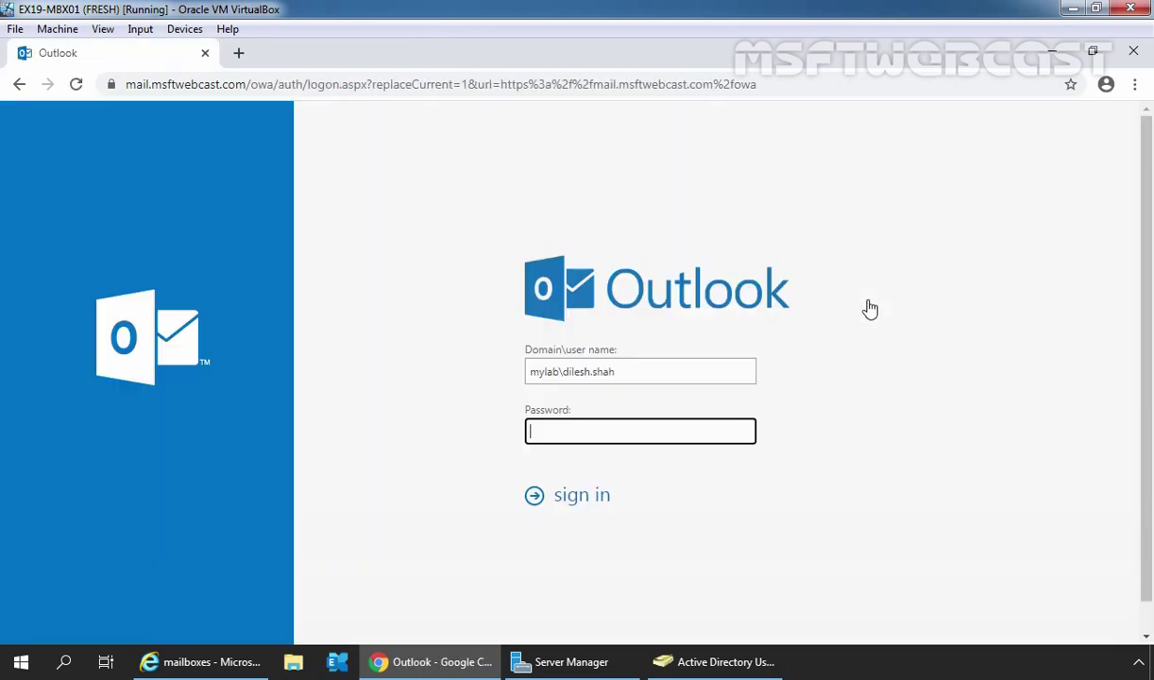
pyautogui.click(1133, 51)
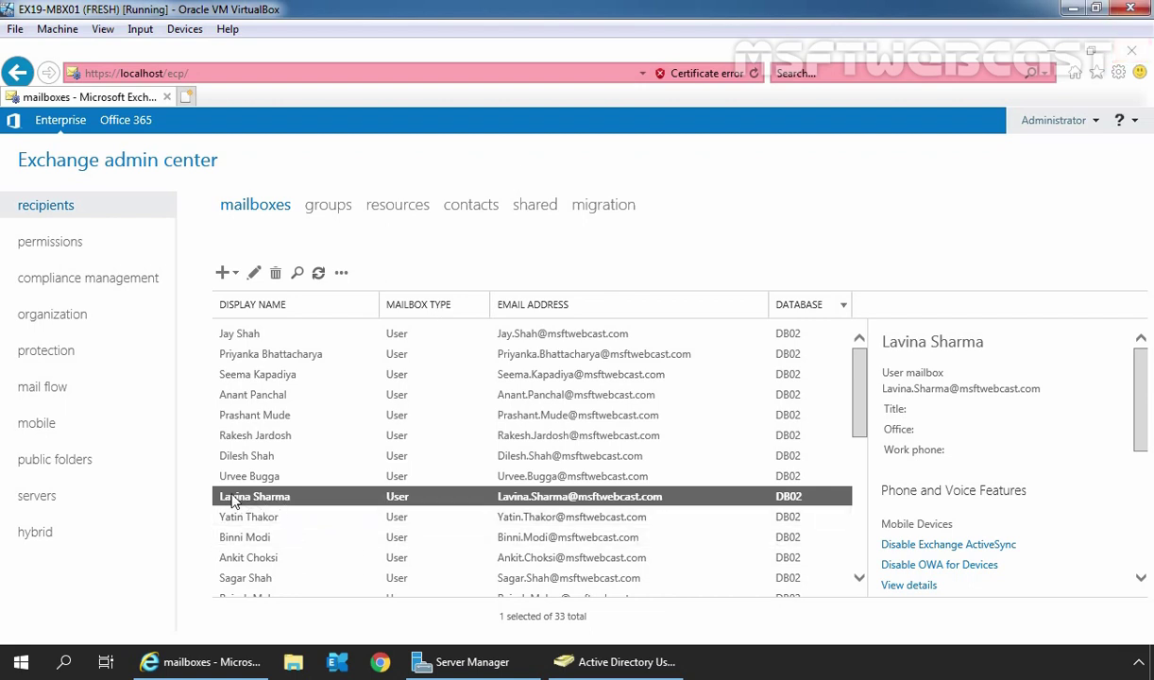
# Step: In the other user's maximized mailbox properties, add the delegate under Send As delegation
pyautogui.click(254, 276)
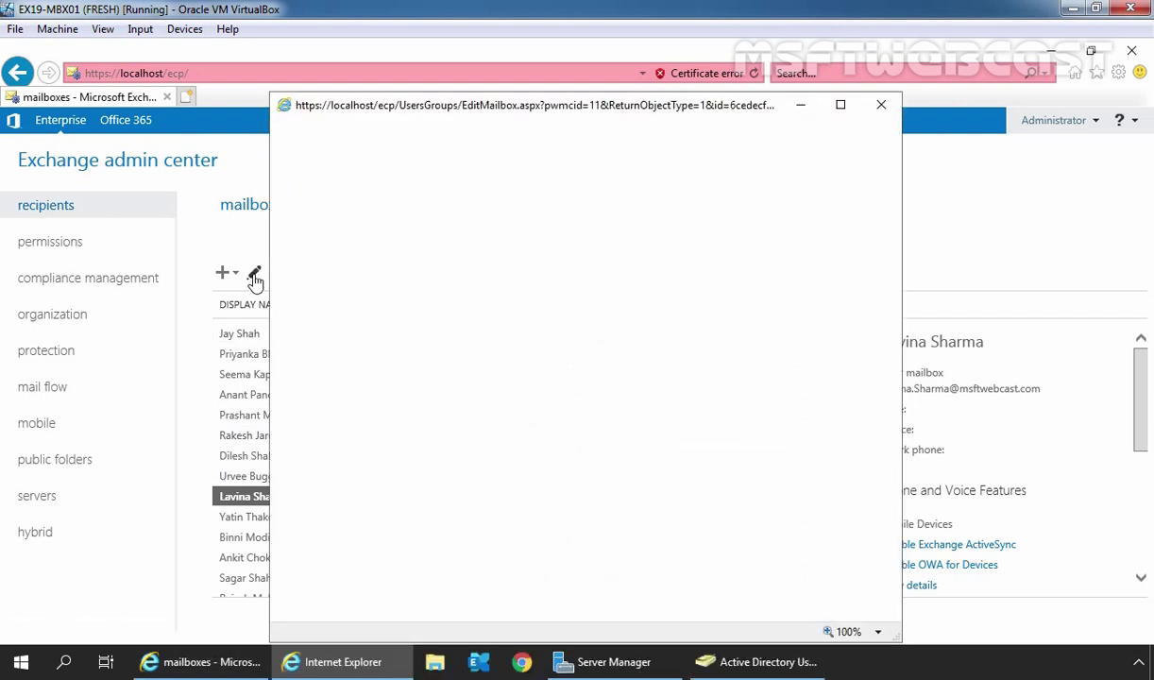
pyautogui.click(840, 107)
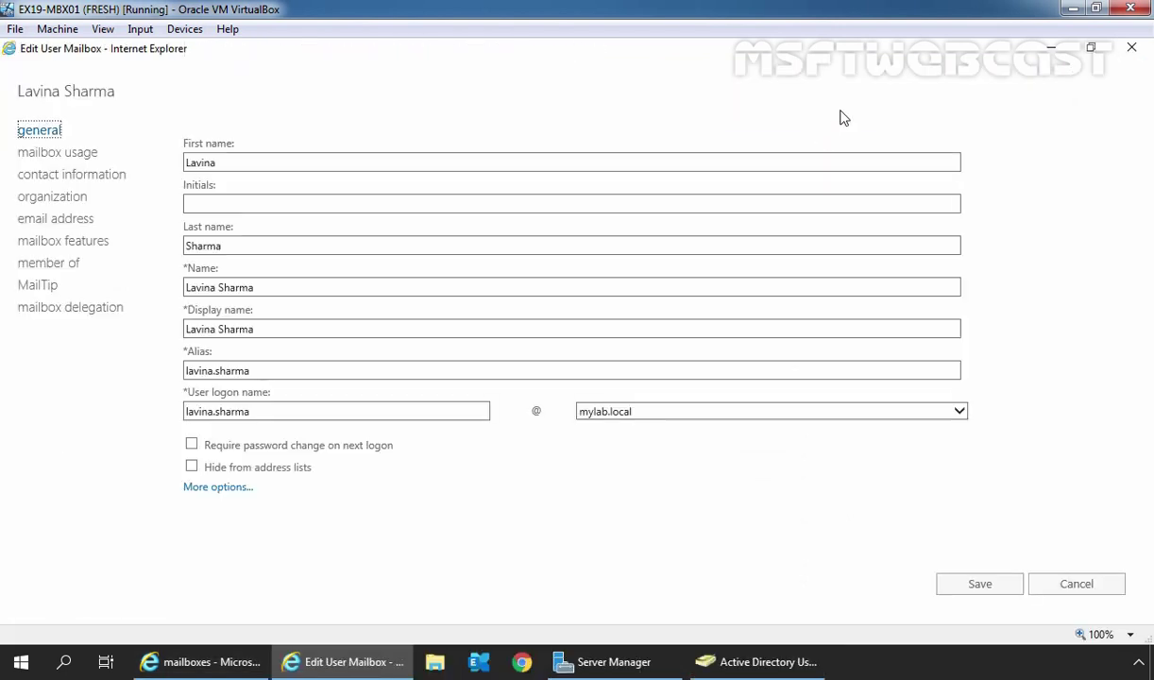
pyautogui.click(46, 320)
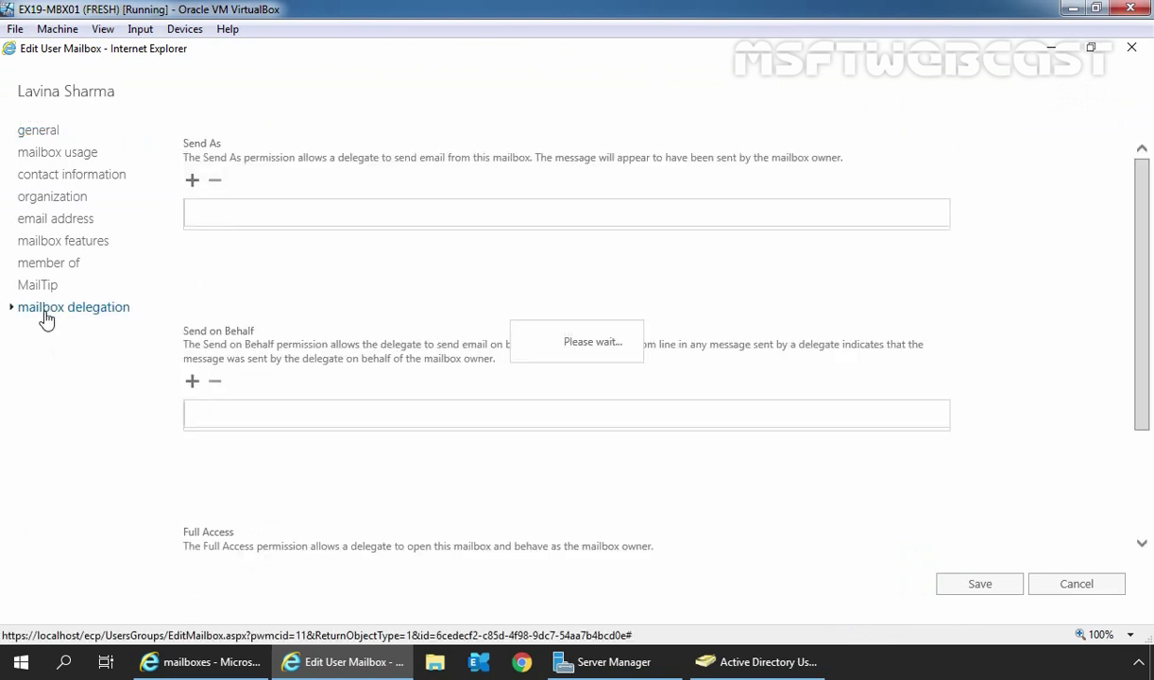
pyautogui.click(193, 181)
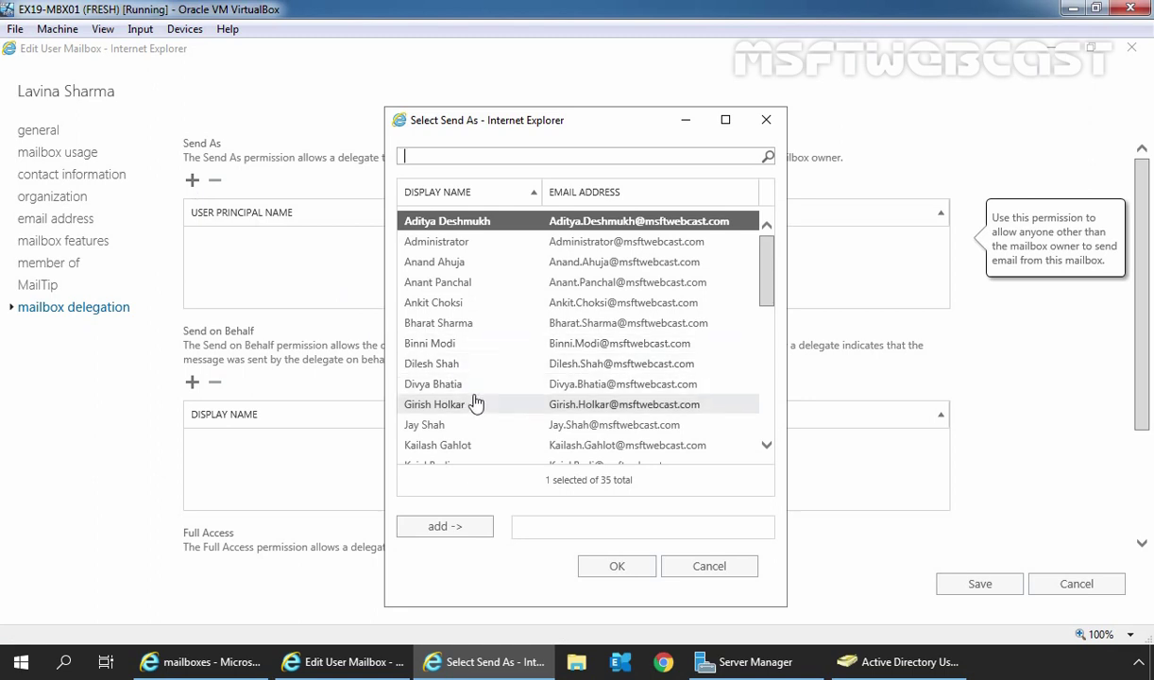
pyautogui.click(430, 365)
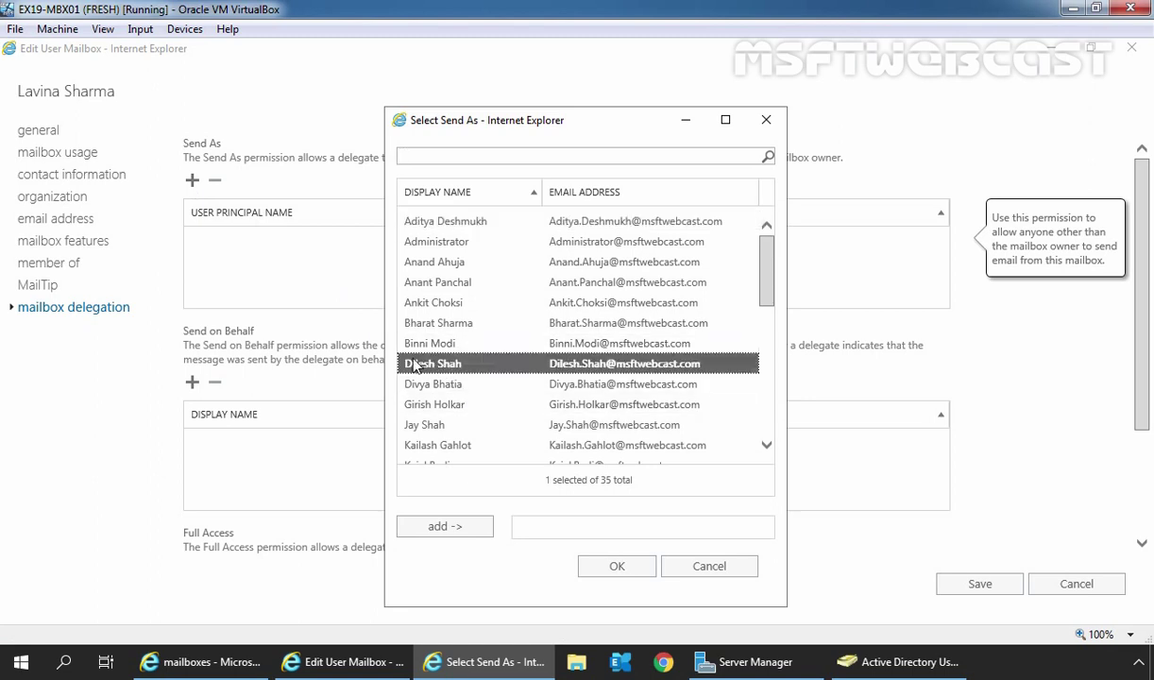
pyautogui.click(440, 526)
pyautogui.click(618, 572)
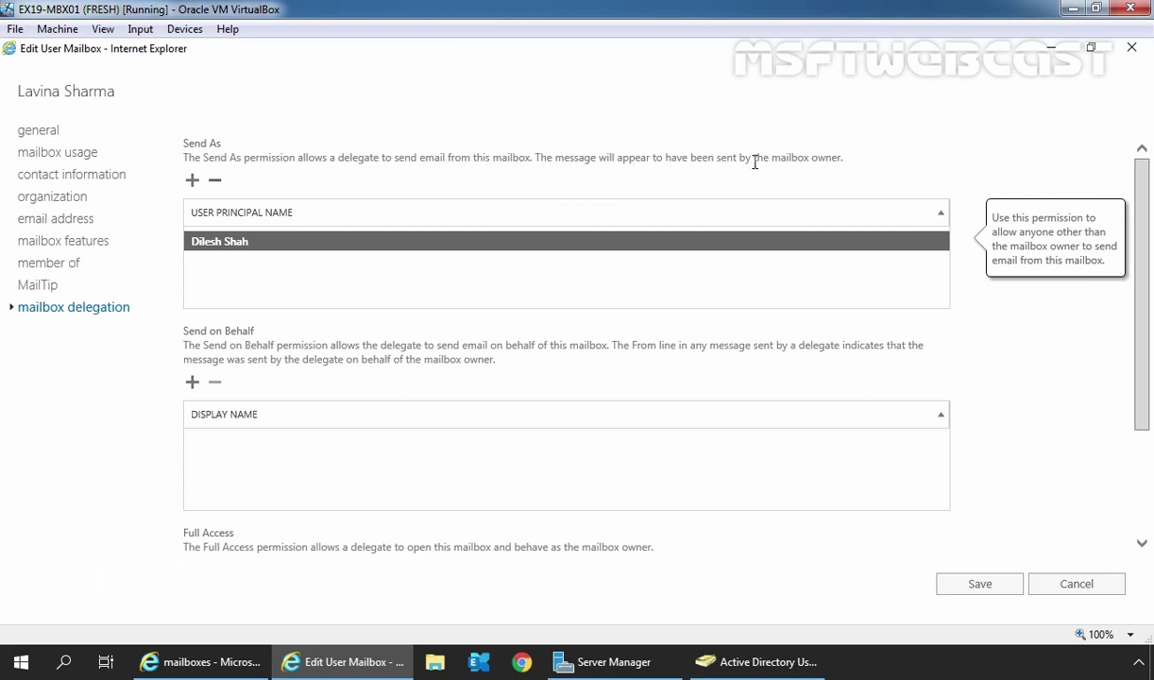
# Step: Remove the delegate from the Full Access list and save the mailbox delegation
pyautogui.scroll(-3, 529, 436)
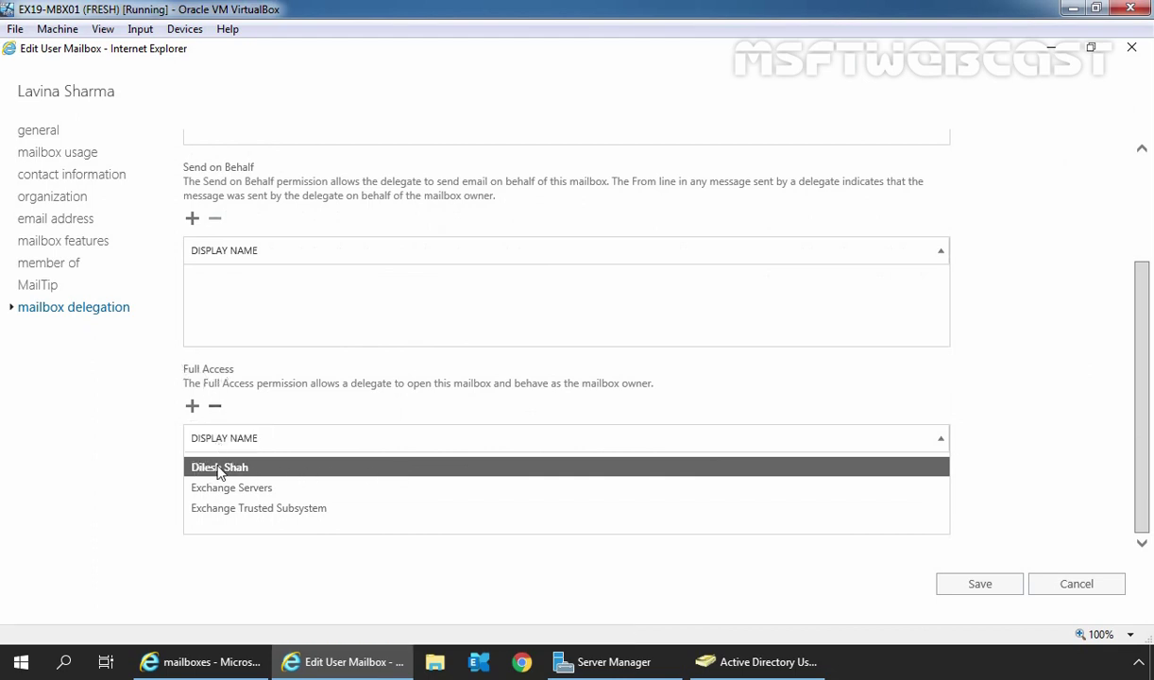
pyautogui.click(216, 408)
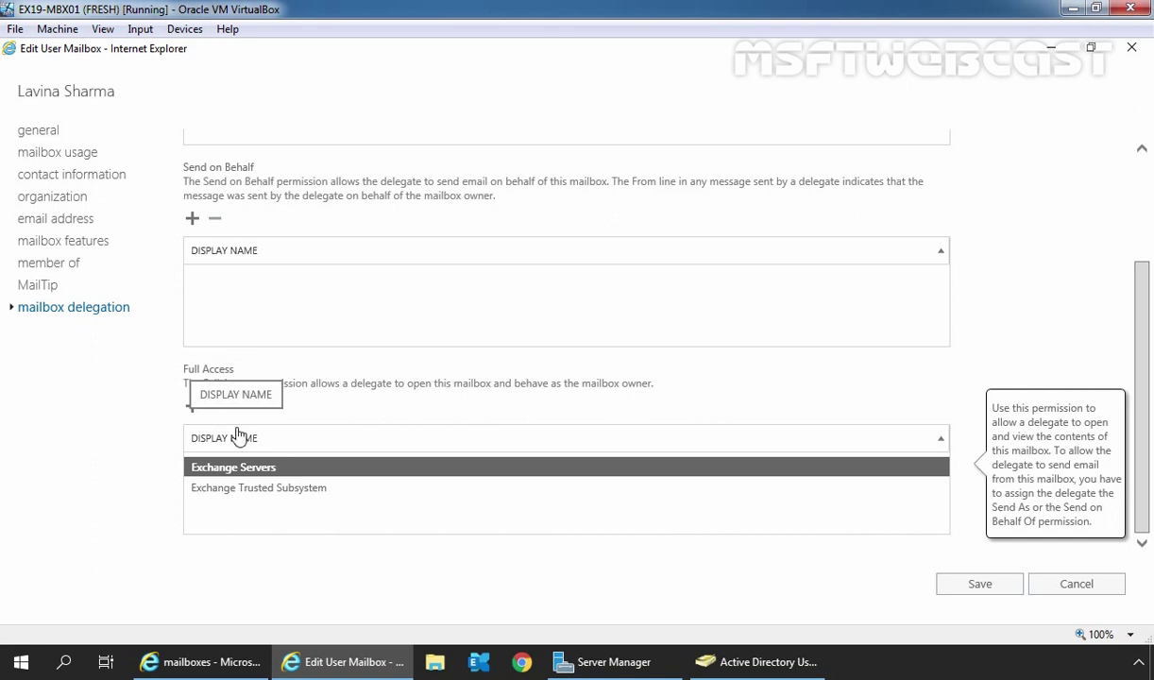
pyautogui.scroll(3, 239, 436)
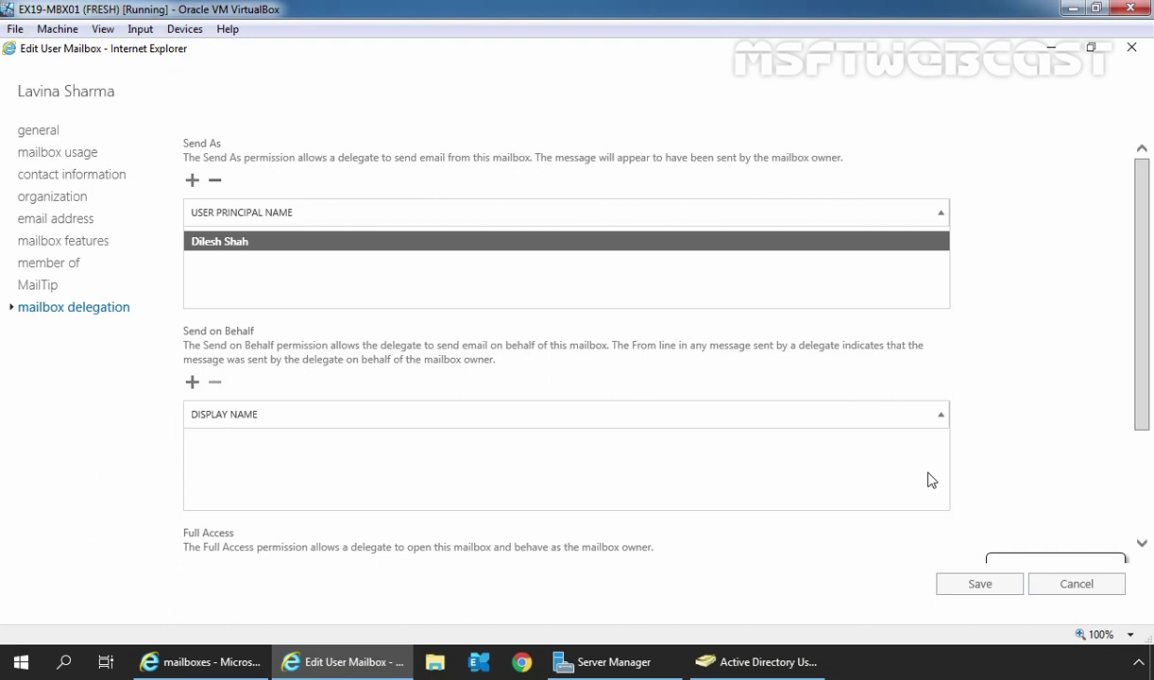
pyautogui.click(981, 586)
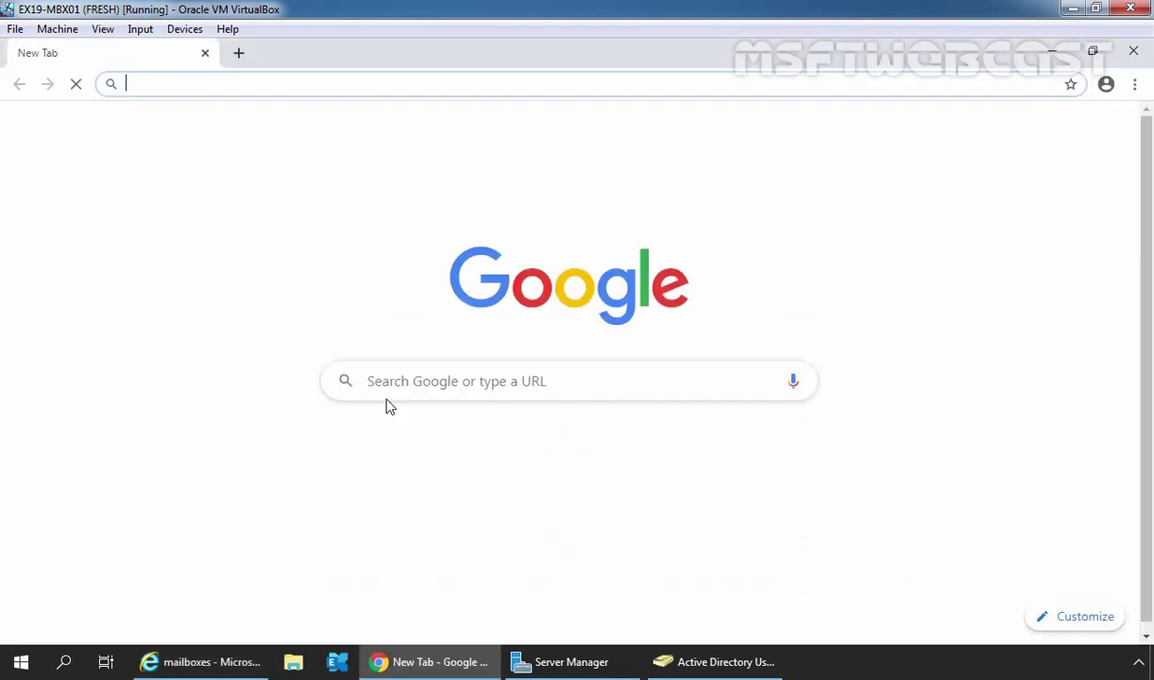
# Step: Load the Outlook sign-in page from the New Tab shortcut and begin typing the delegate's password
pyautogui.click(473, 470)
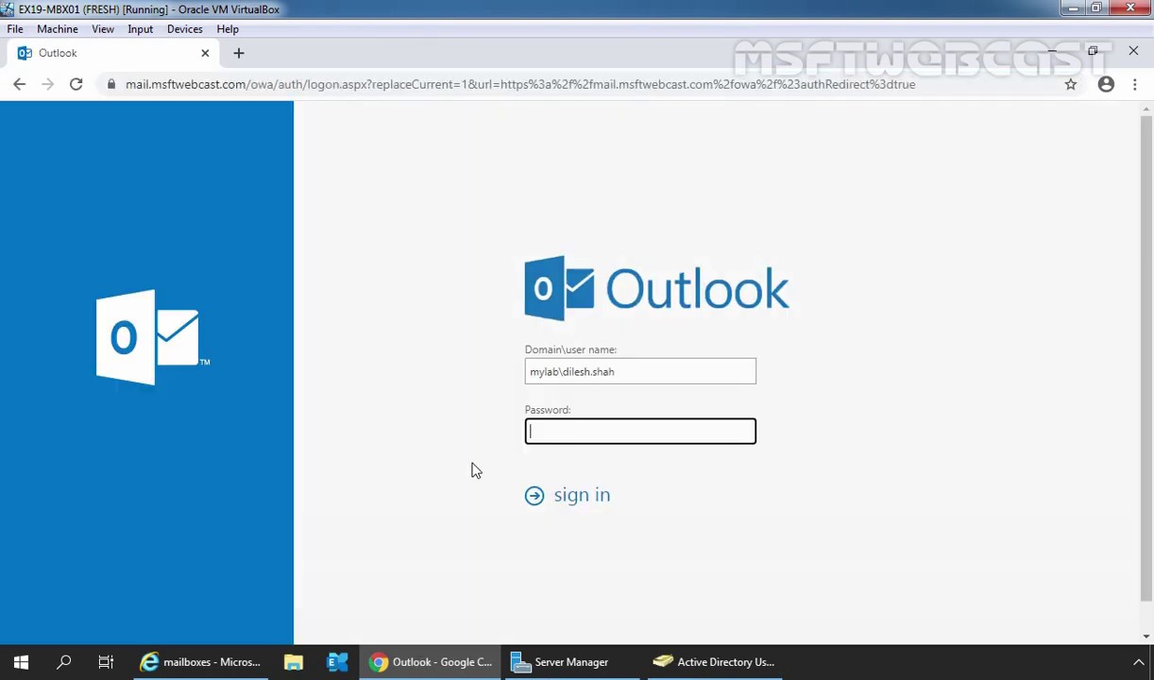
pyautogui.write('•')
# Step: Sign in as the delegate and request the other user's mailbox via Open another mailbox
pyautogui.click(586, 498)
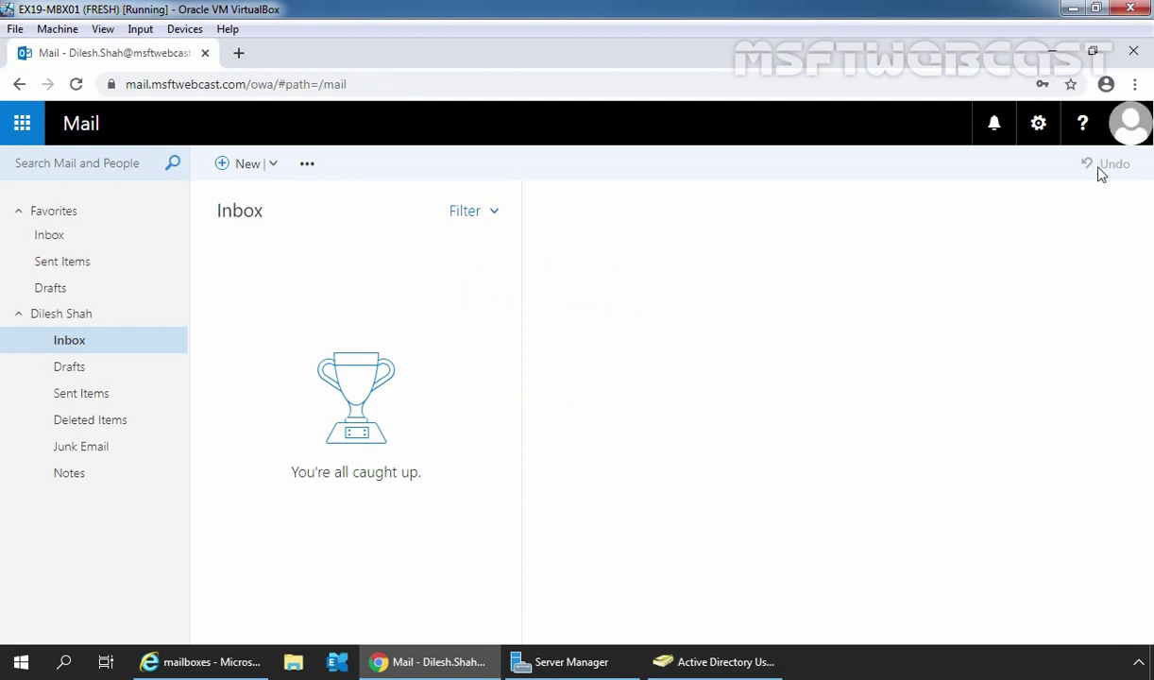
pyautogui.click(1130, 125)
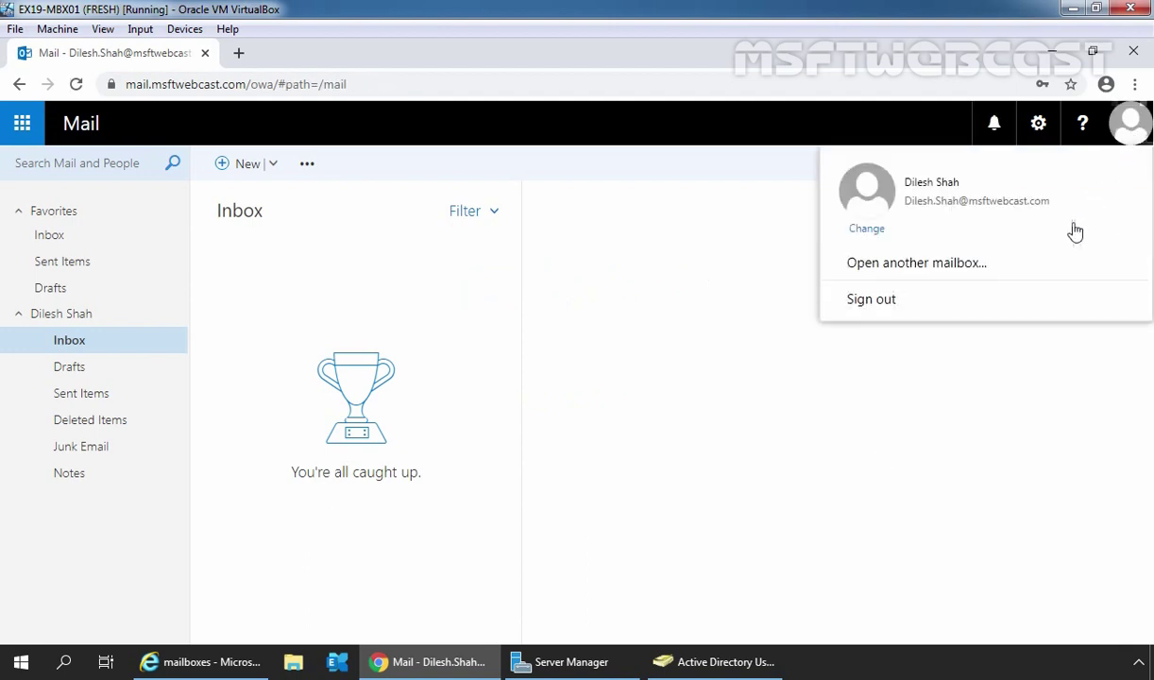
pyautogui.click(946, 266)
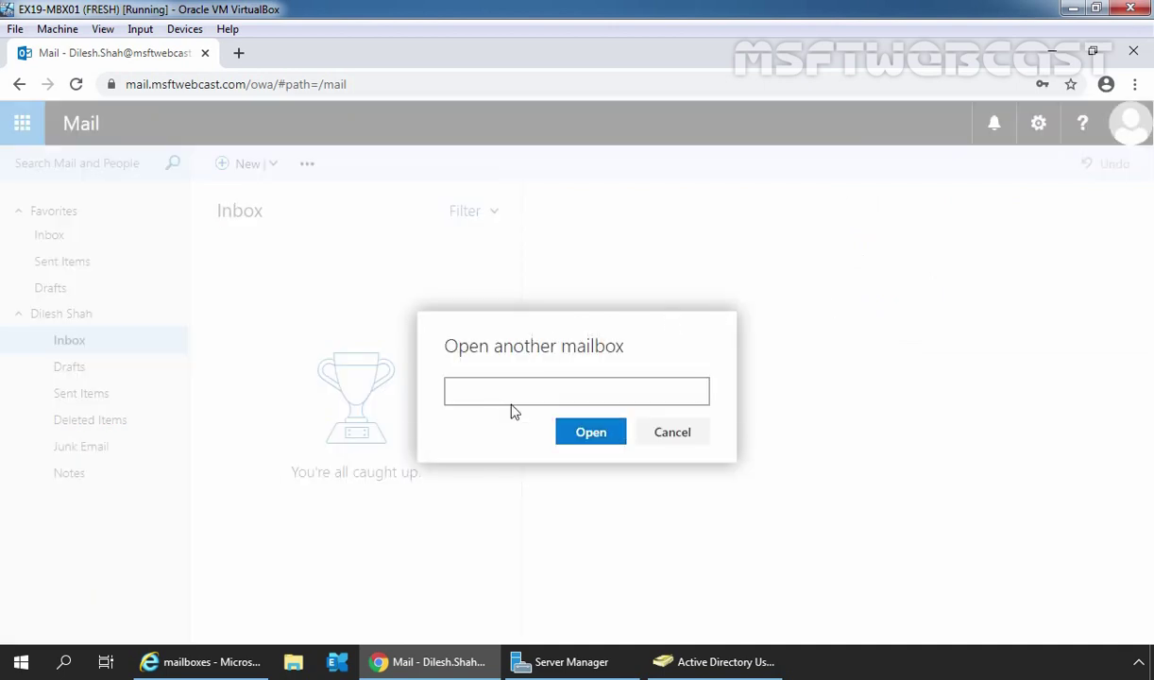
pyautogui.write('la')
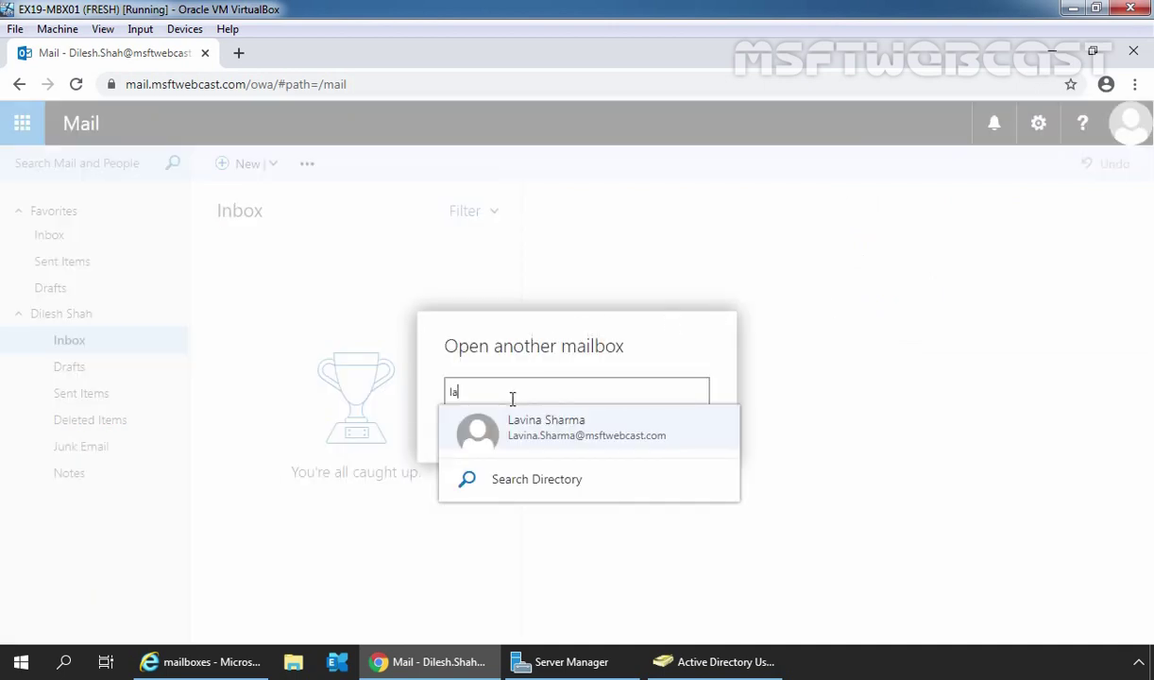
pyautogui.click(557, 437)
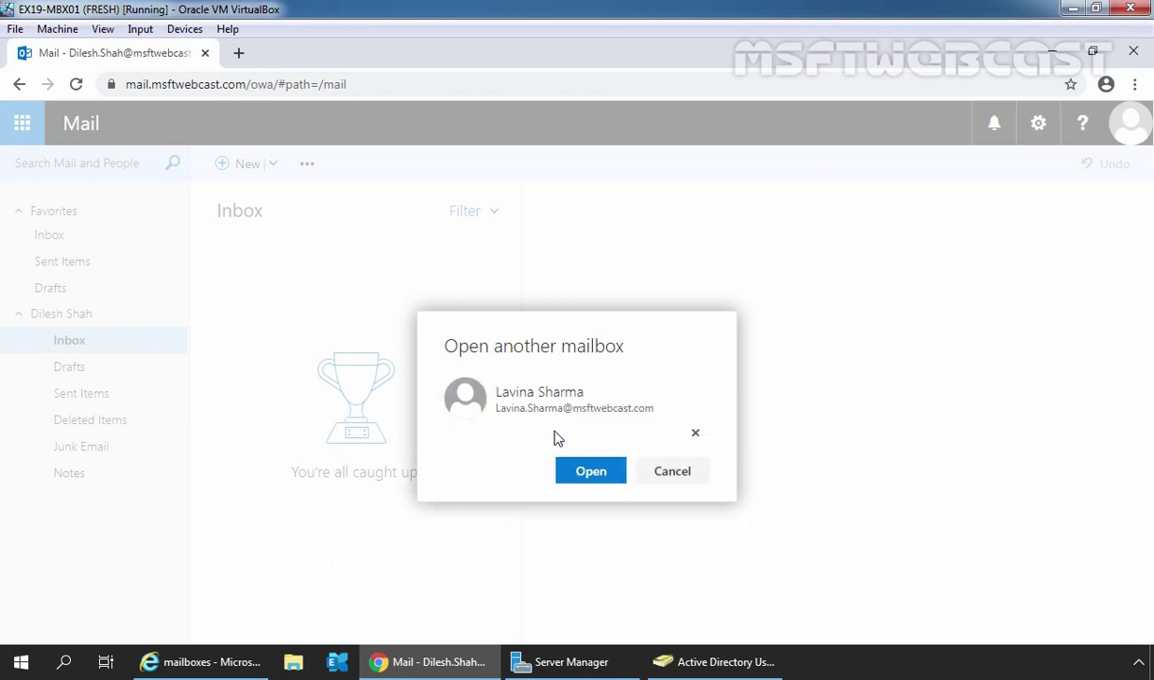
pyautogui.click(589, 473)
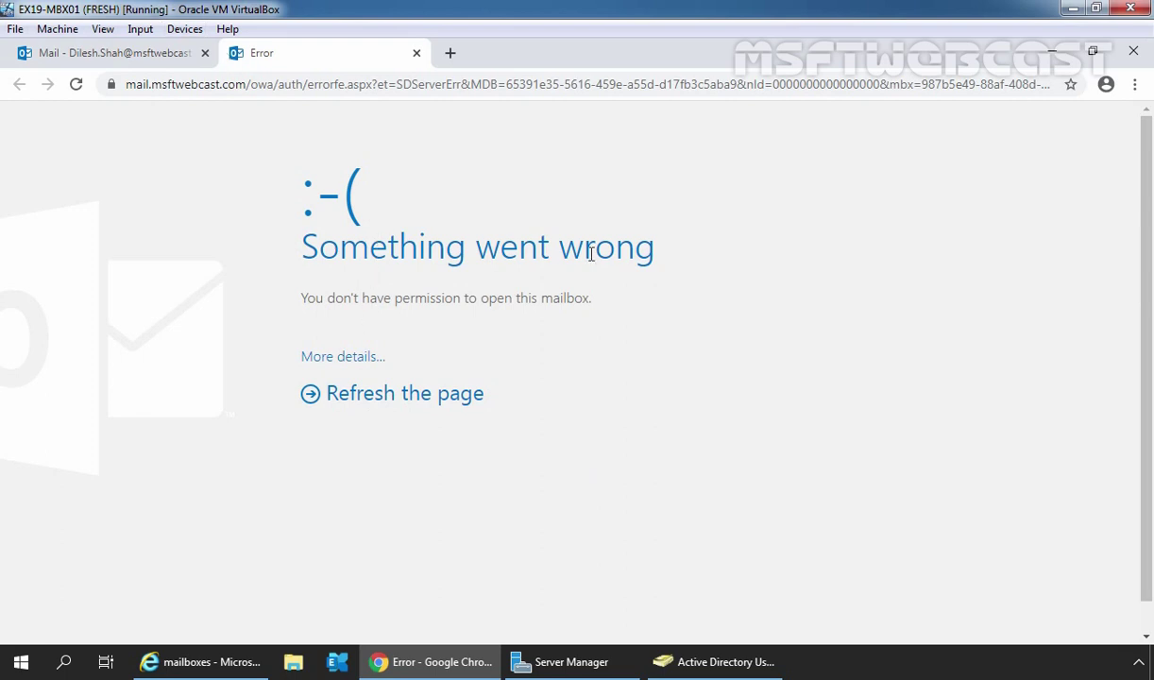
# Step: Close the no-permission error tab and sign the delegate out of Outlook
pyautogui.moveTo(396, 301); pyautogui.dragTo(602, 311)
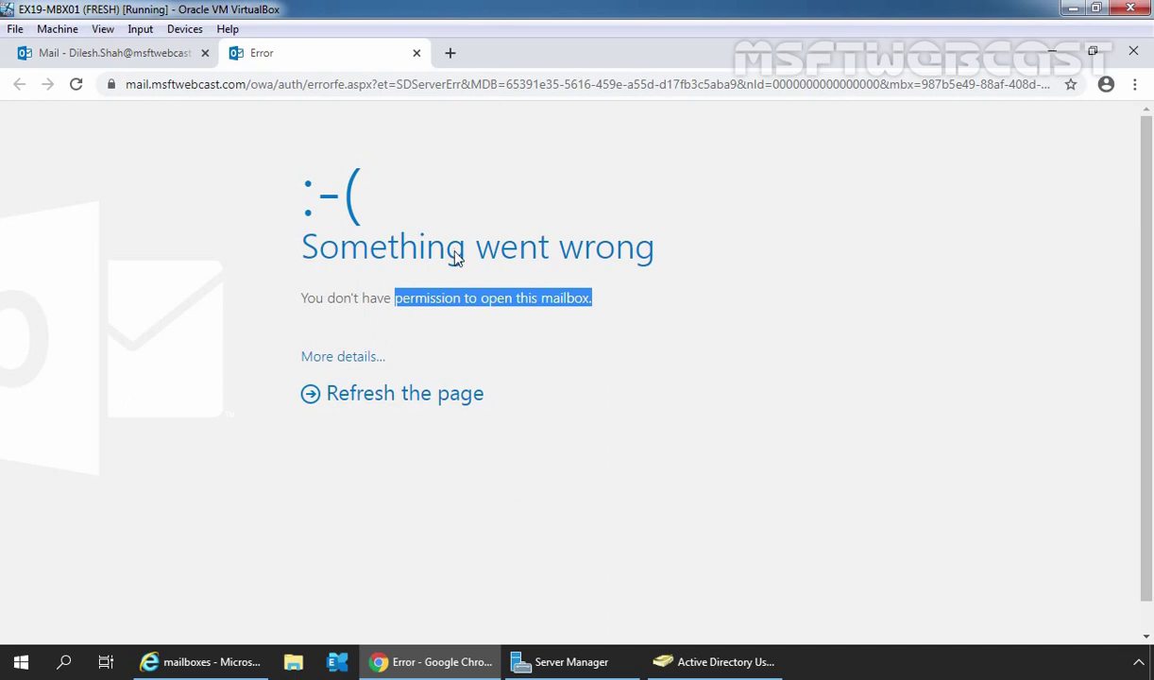
pyautogui.click(416, 53)
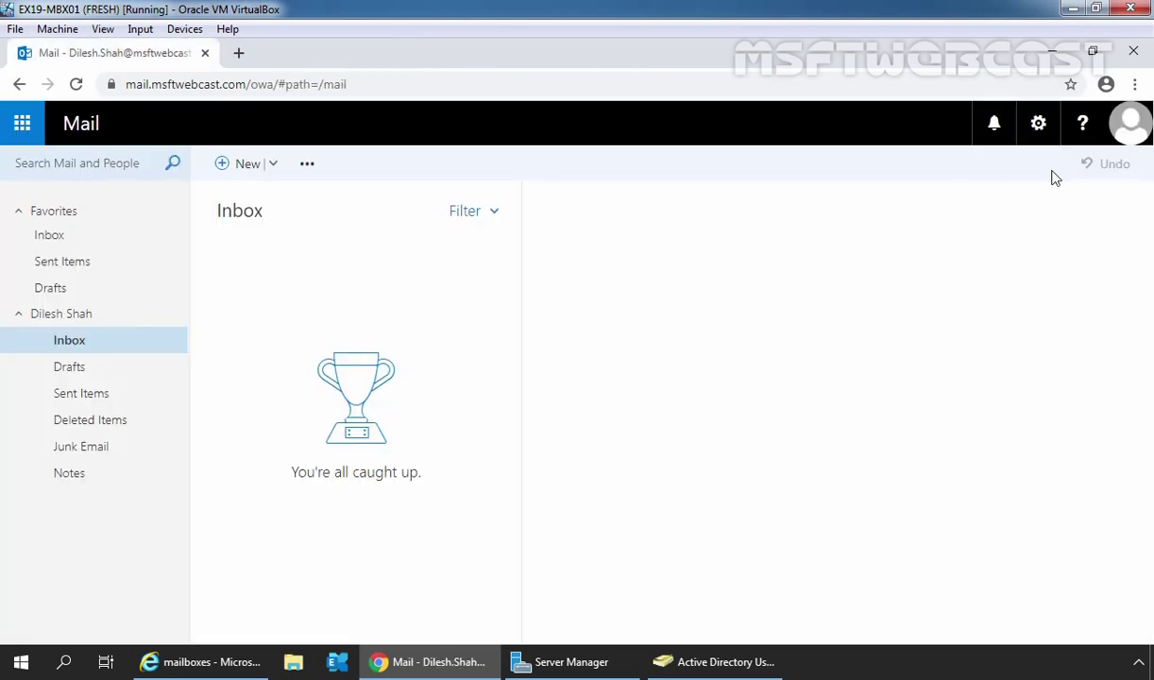
pyautogui.click(1130, 123)
pyautogui.click(871, 299)
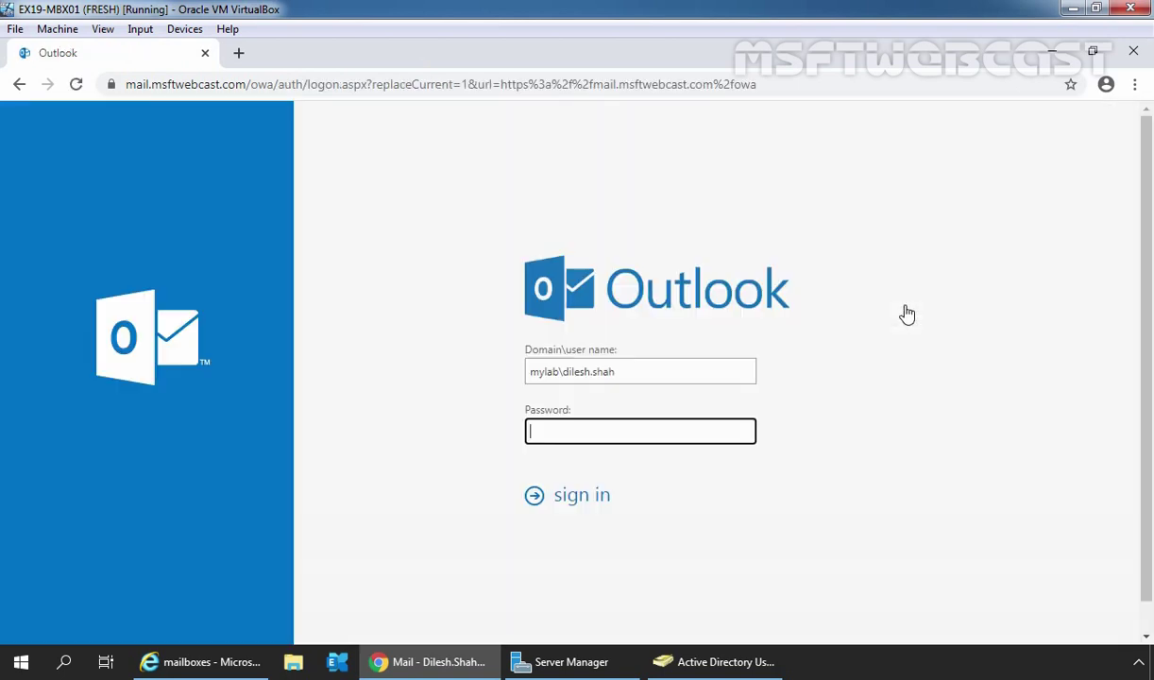
# Step: Open the other user's mailbox delegation settings in Exchange admin center
pyautogui.click(202, 664)
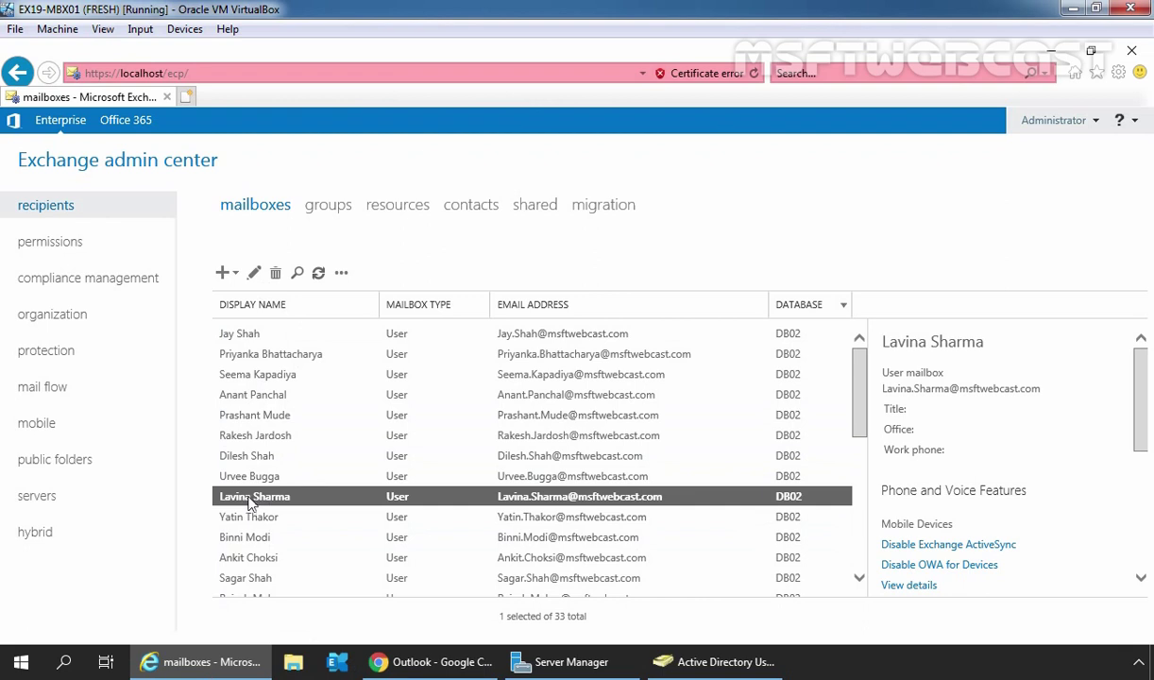
pyautogui.click(255, 274)
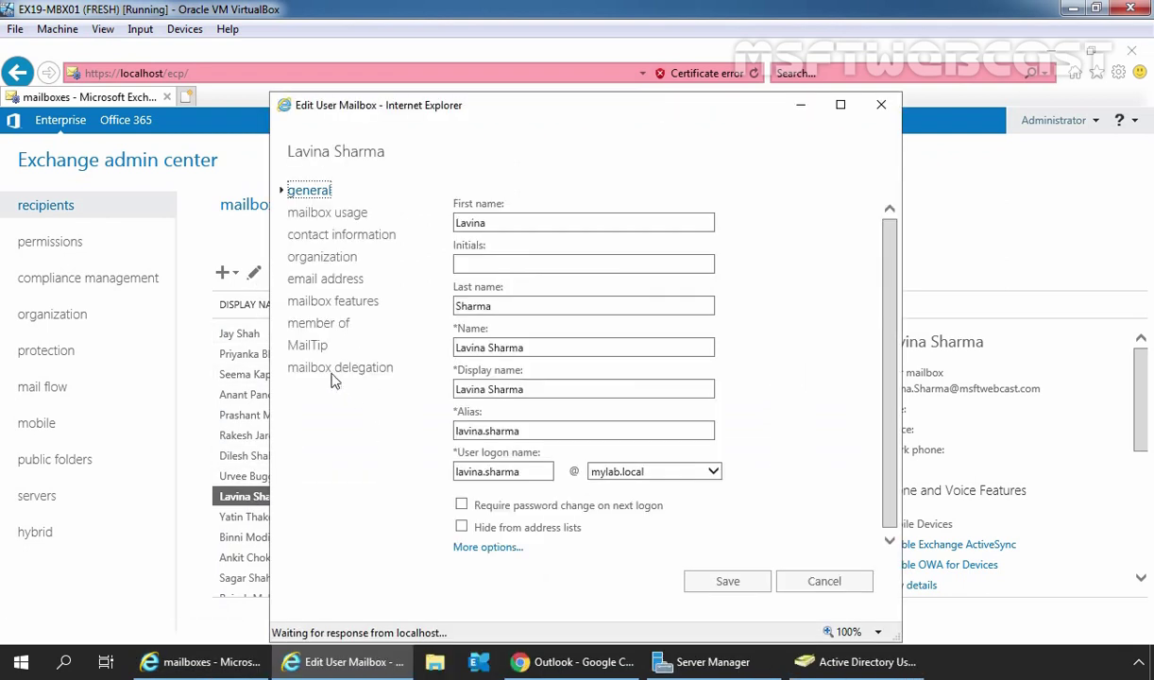
pyautogui.click(331, 368)
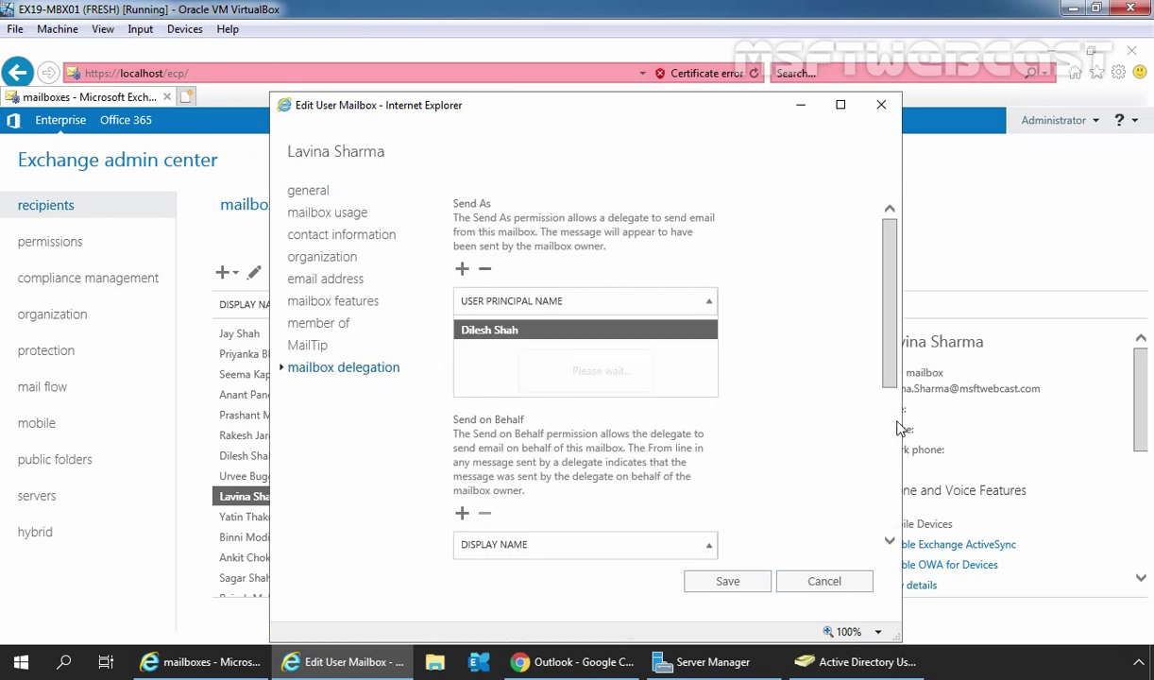
pyautogui.moveTo(894, 400); pyautogui.dragTo(892, 528)
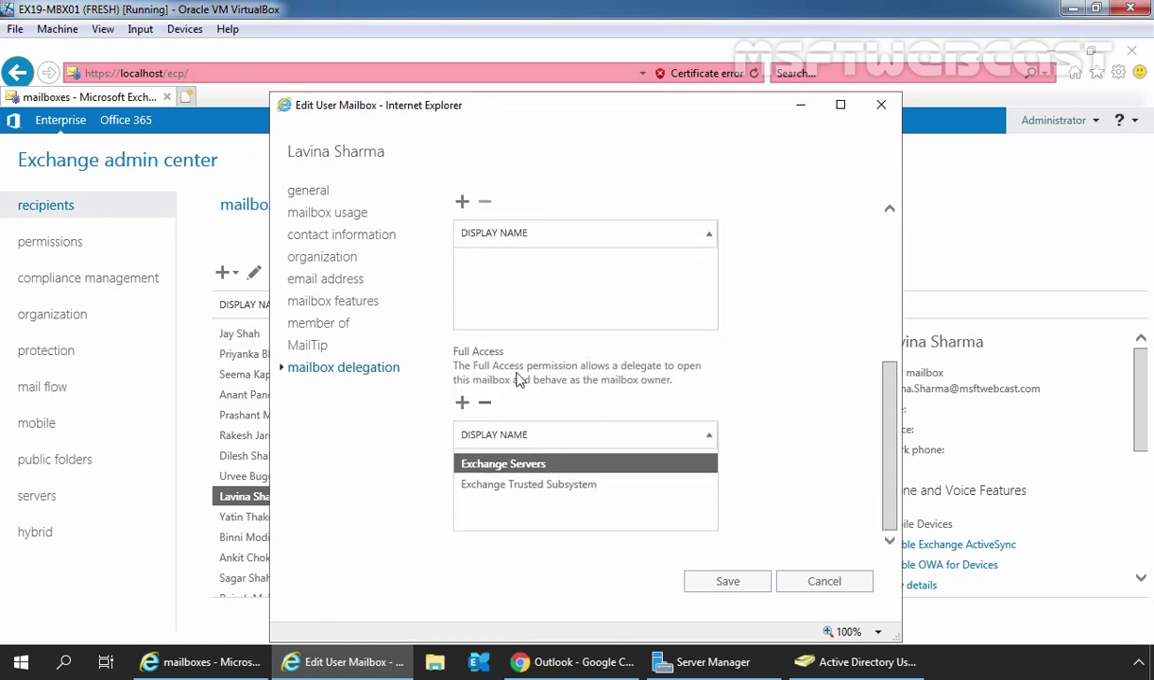
# Step: Add the delegate under Full Access, save the delegation, and refresh the mailbox list
pyautogui.click(462, 403)
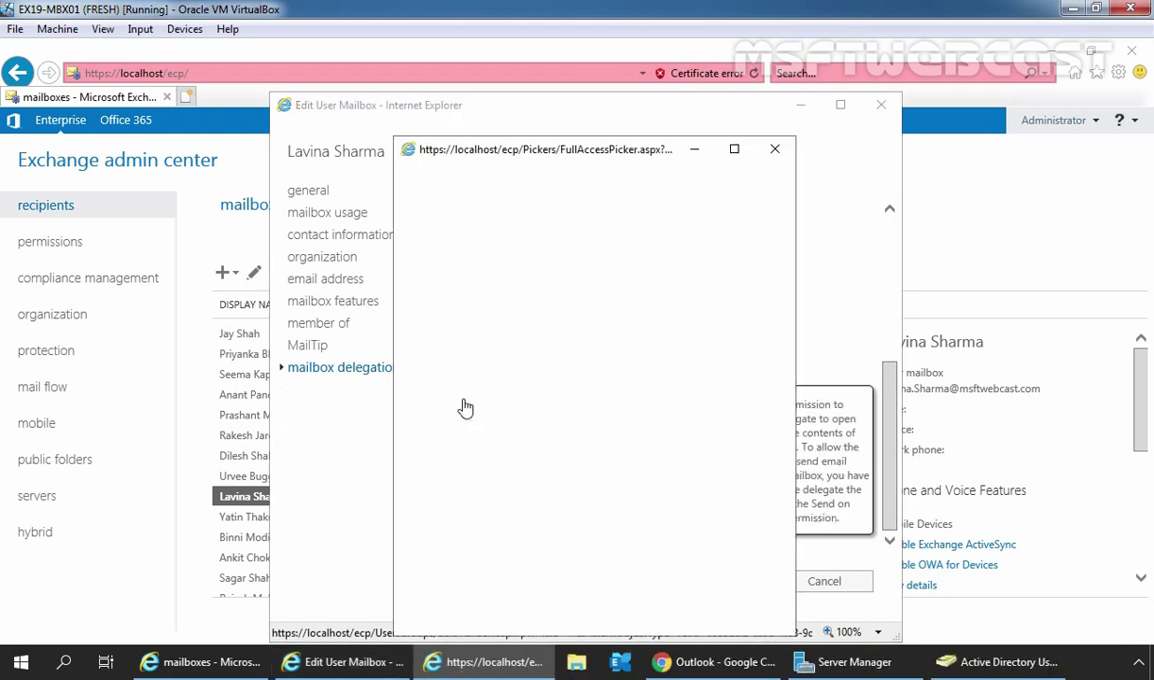
pyautogui.click(454, 393)
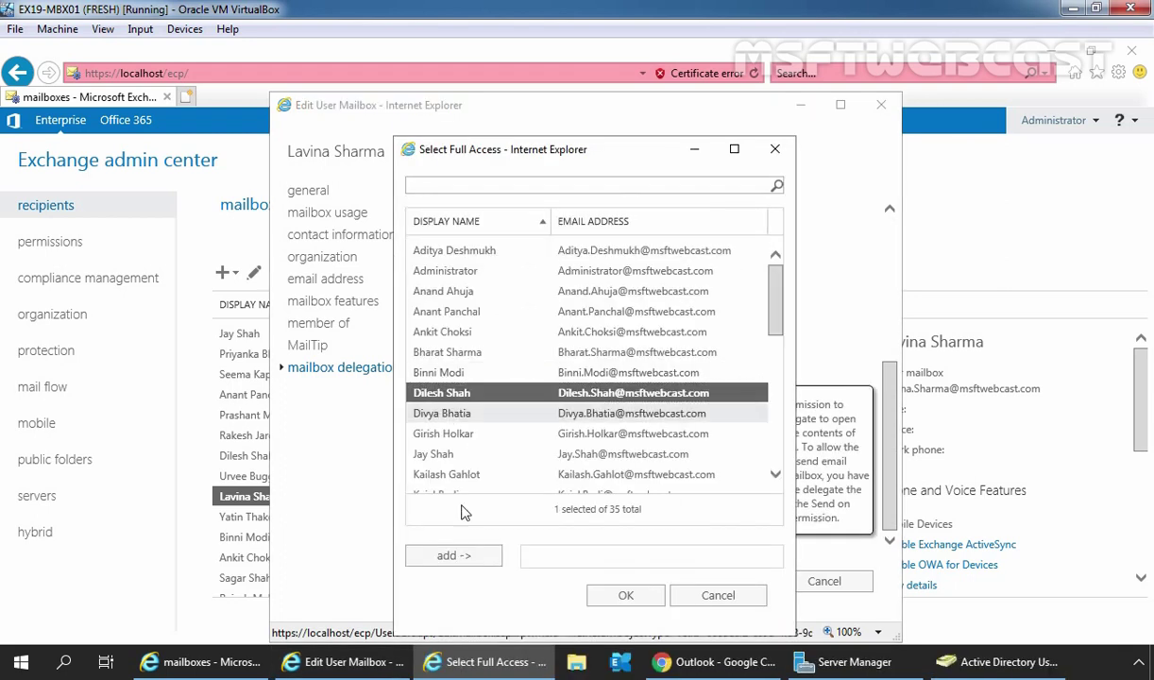
pyautogui.click(454, 556)
pyautogui.click(626, 596)
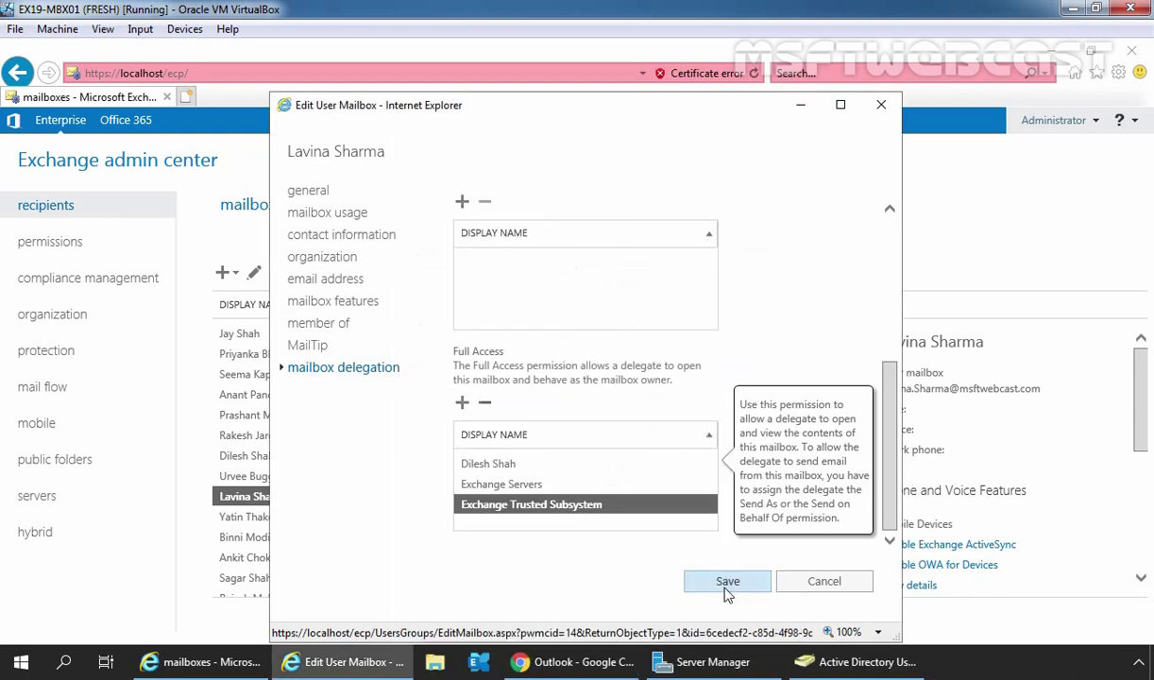
pyautogui.click(727, 586)
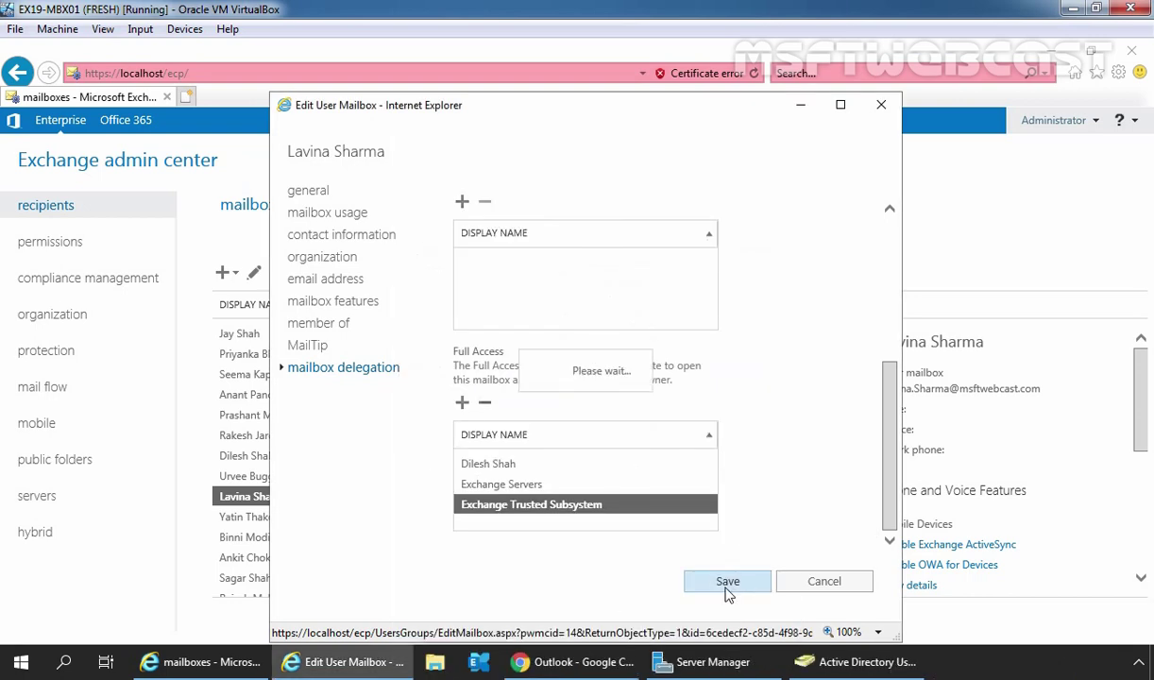
pyautogui.click(319, 272)
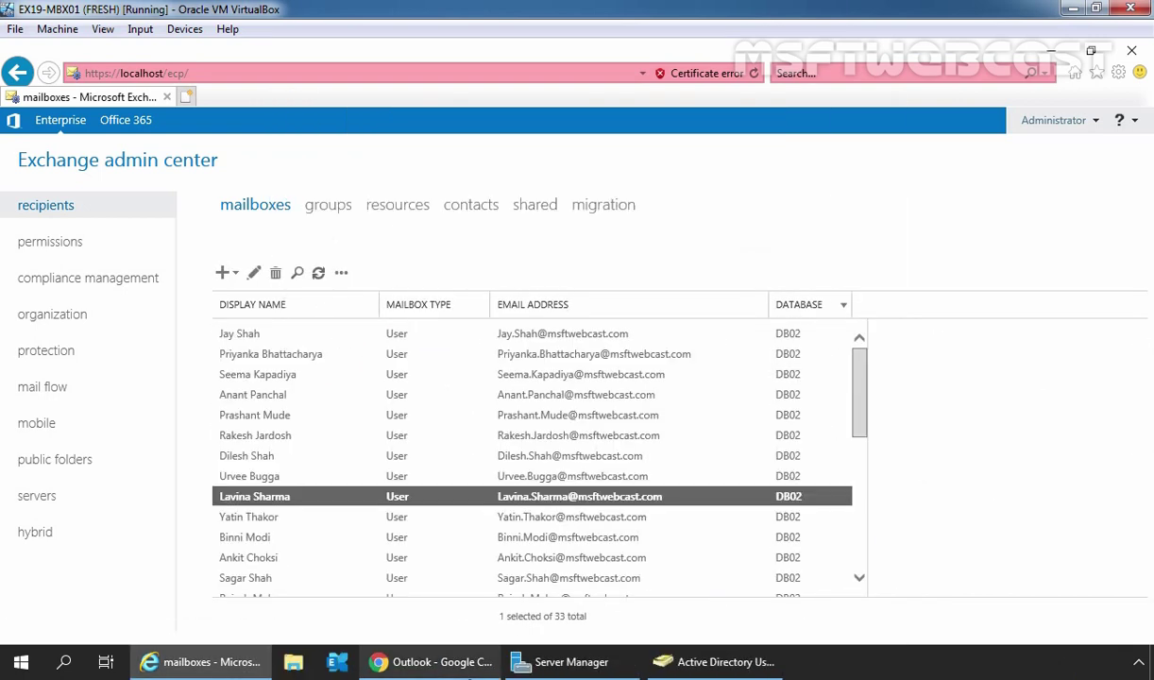
pyautogui.click(435, 661)
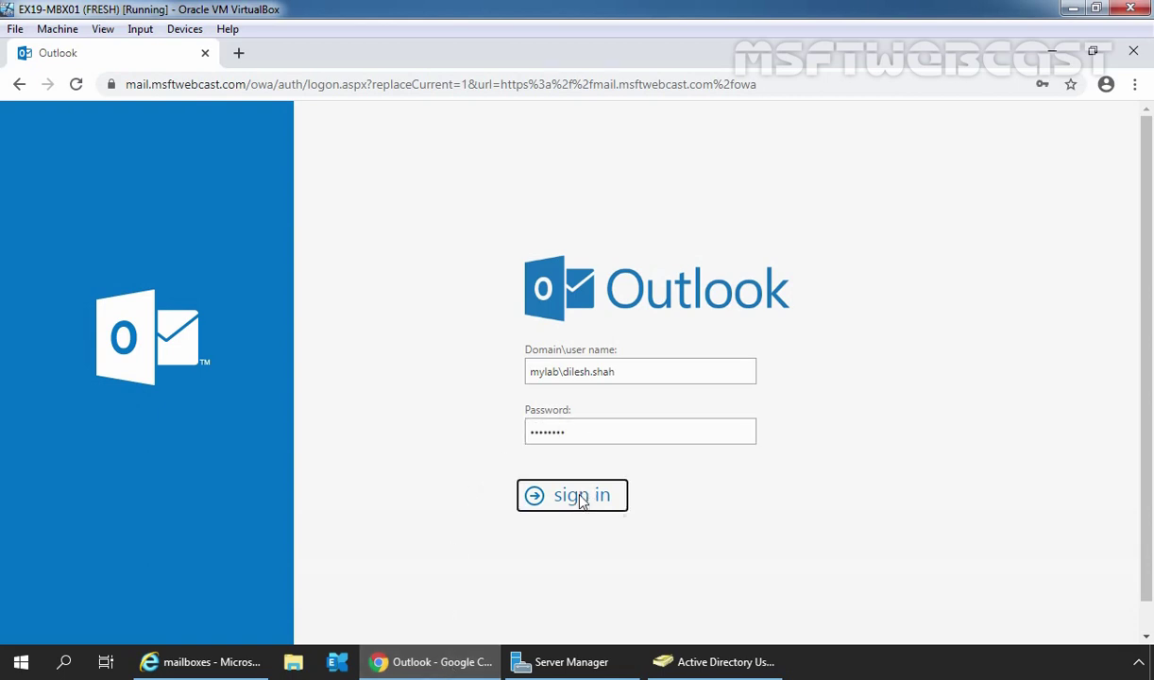
# Step: Sign back in as the delegate and open the other user's mailbox via Open another mailbox
pyautogui.click(572, 493)
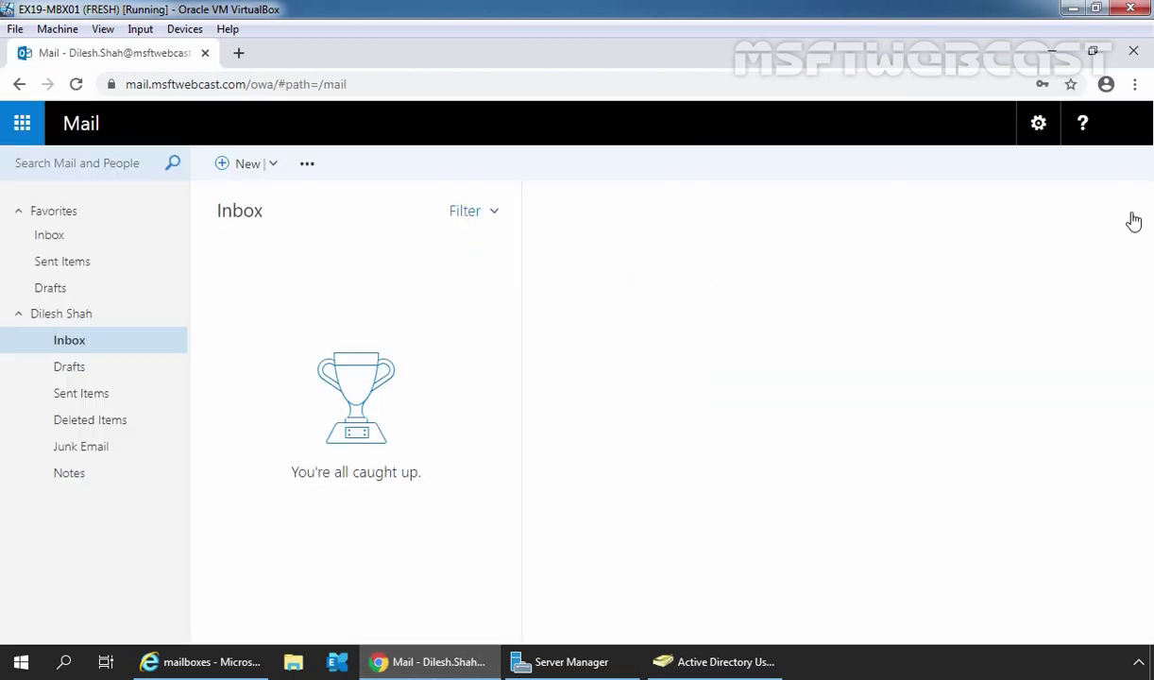
pyautogui.click(1131, 128)
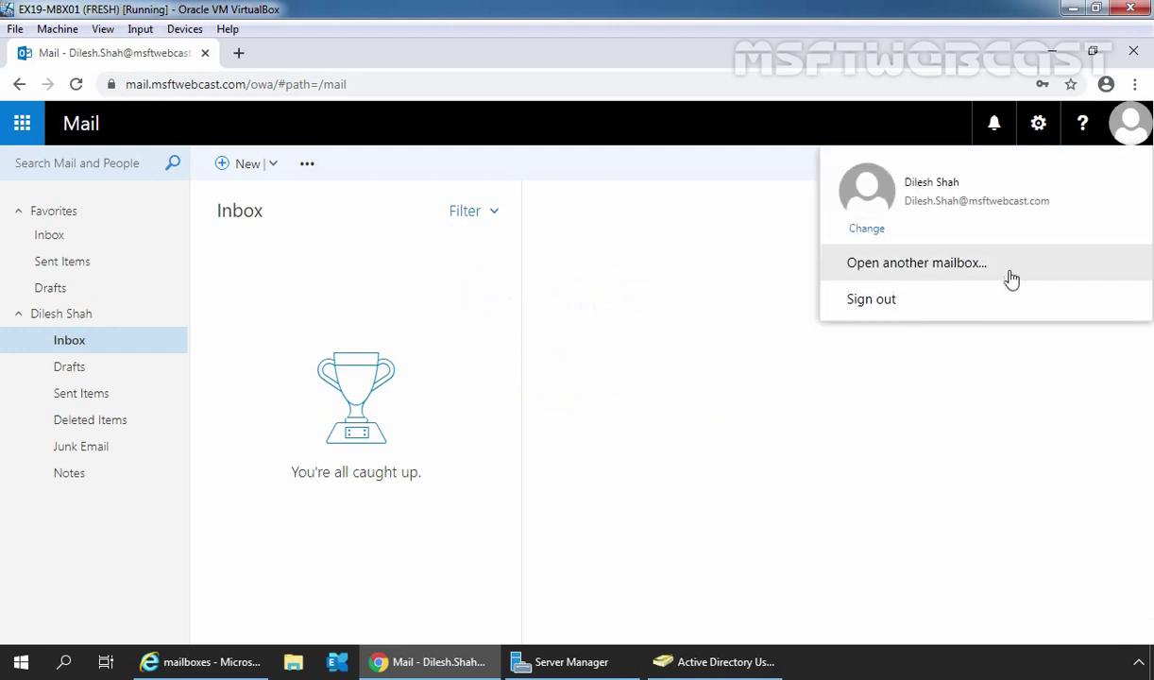
pyautogui.click(952, 272)
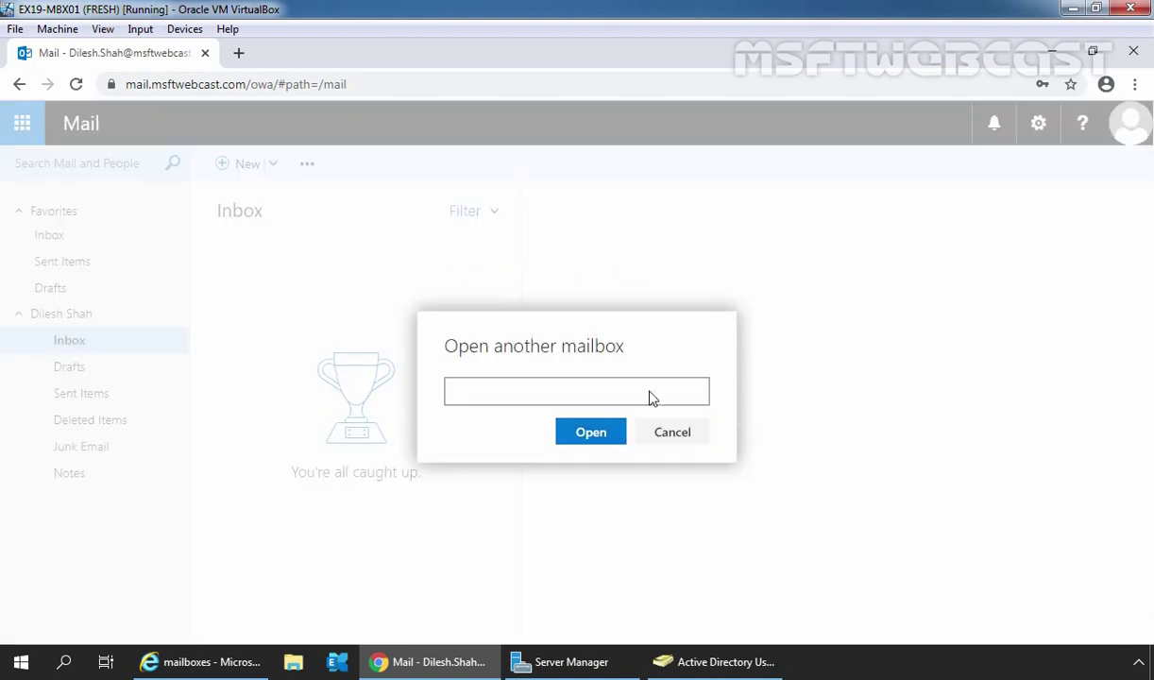
pyautogui.write('la')
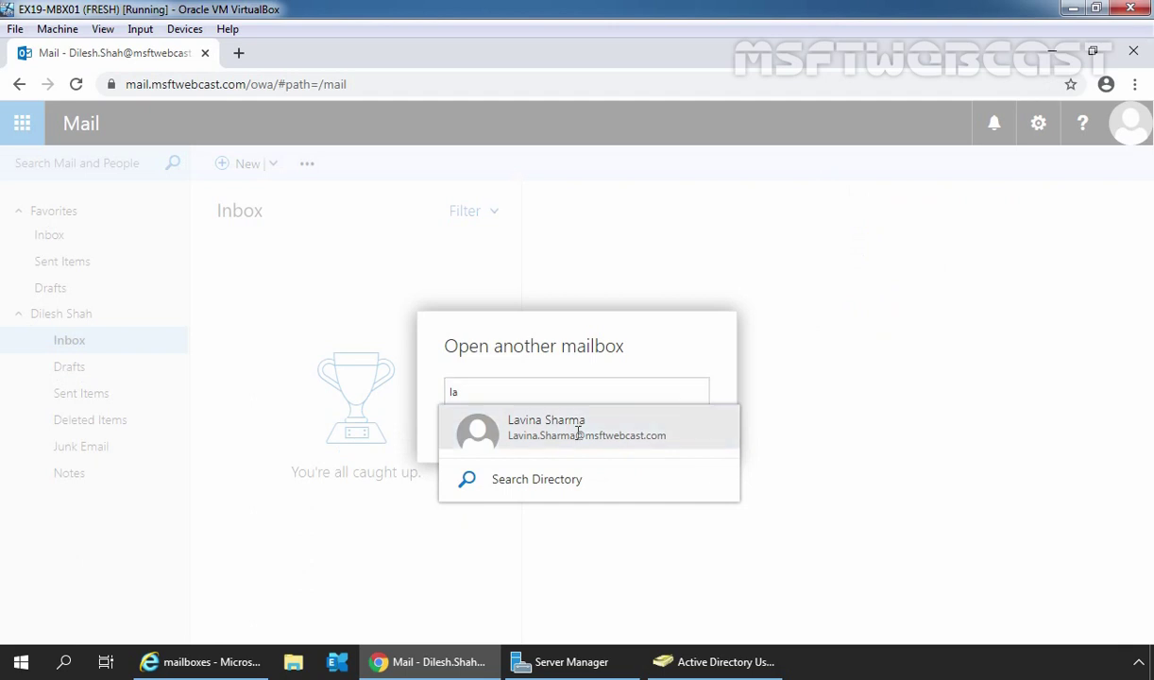
pyautogui.click(578, 430)
pyautogui.click(590, 471)
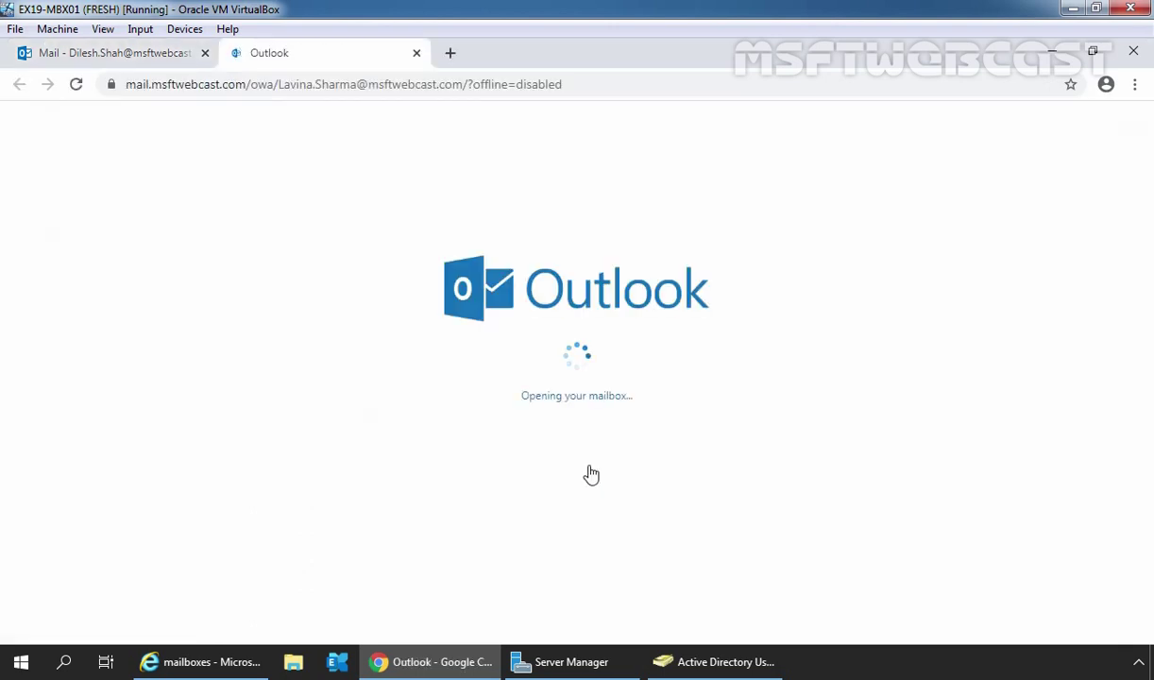